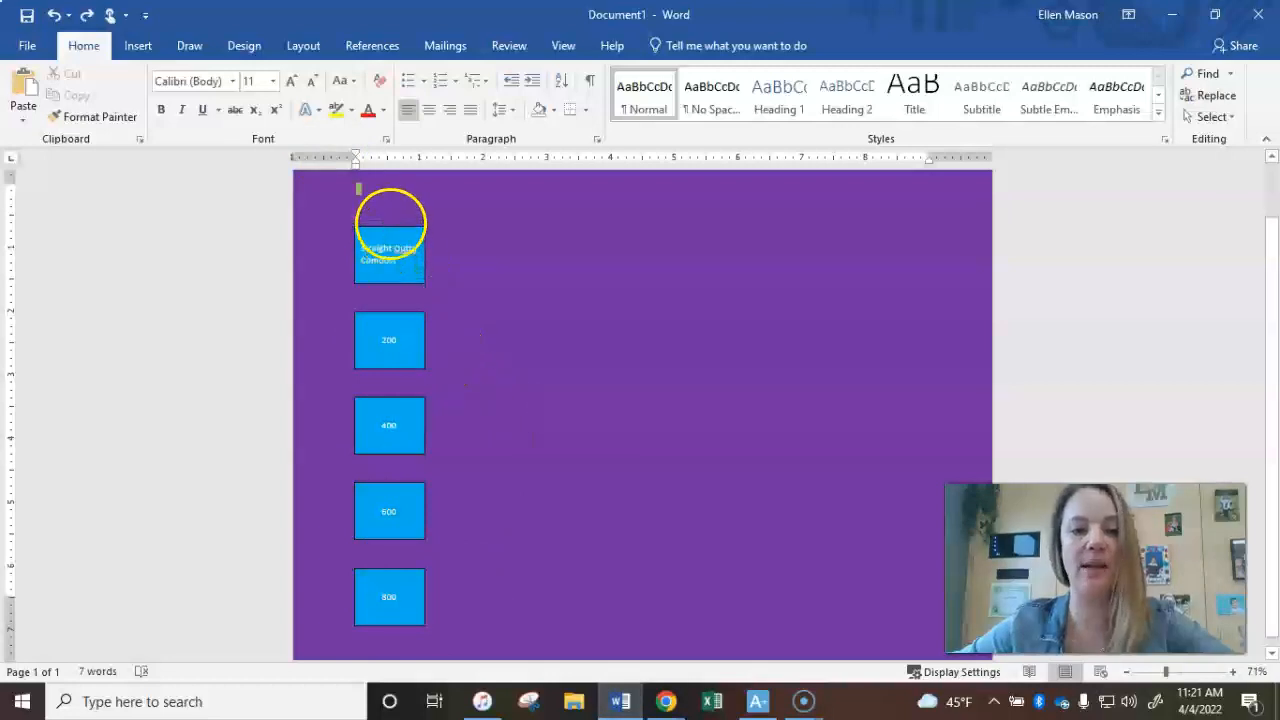
- Center the text inside the "Straight Outta Compost" box
click(389, 228)
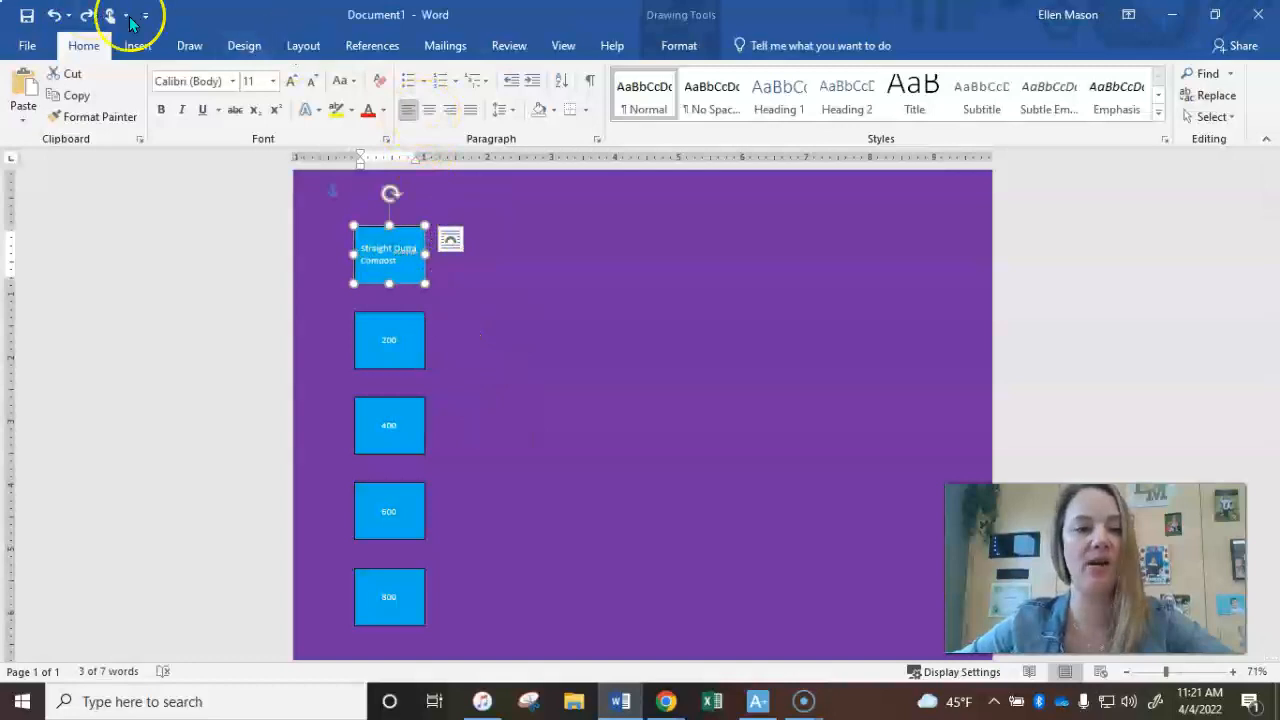
click(434, 116)
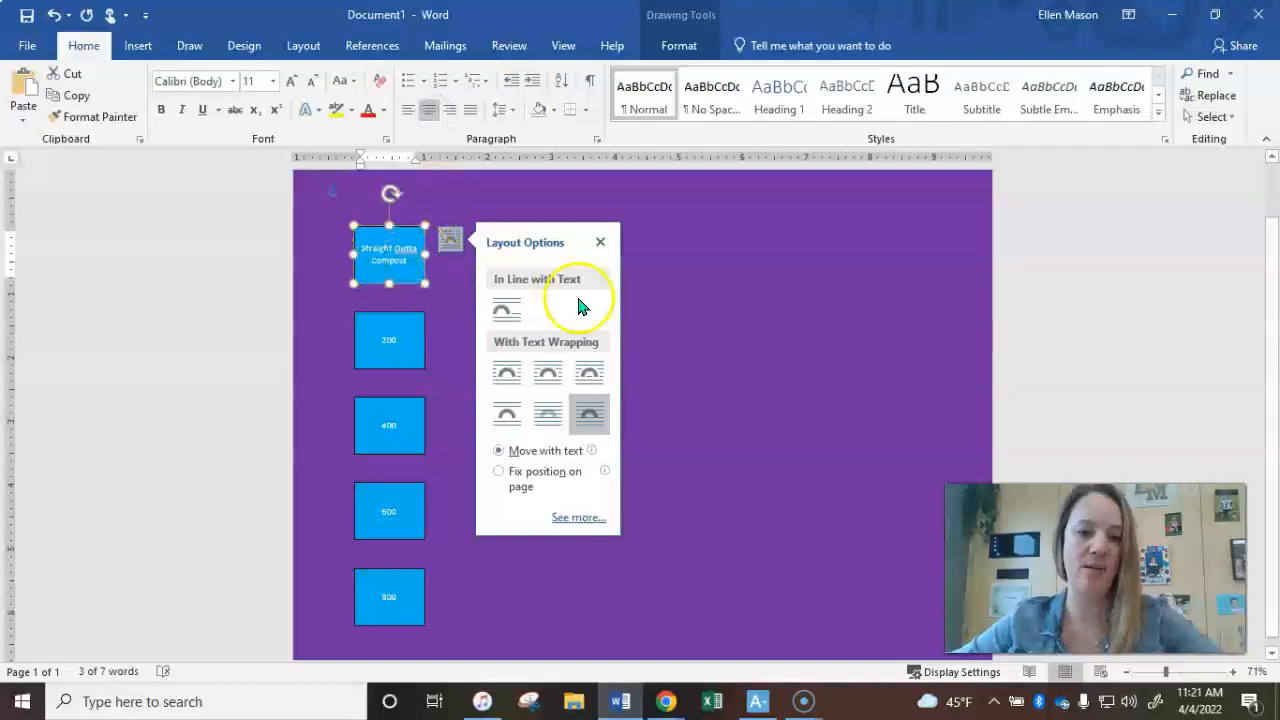
click(706, 290)
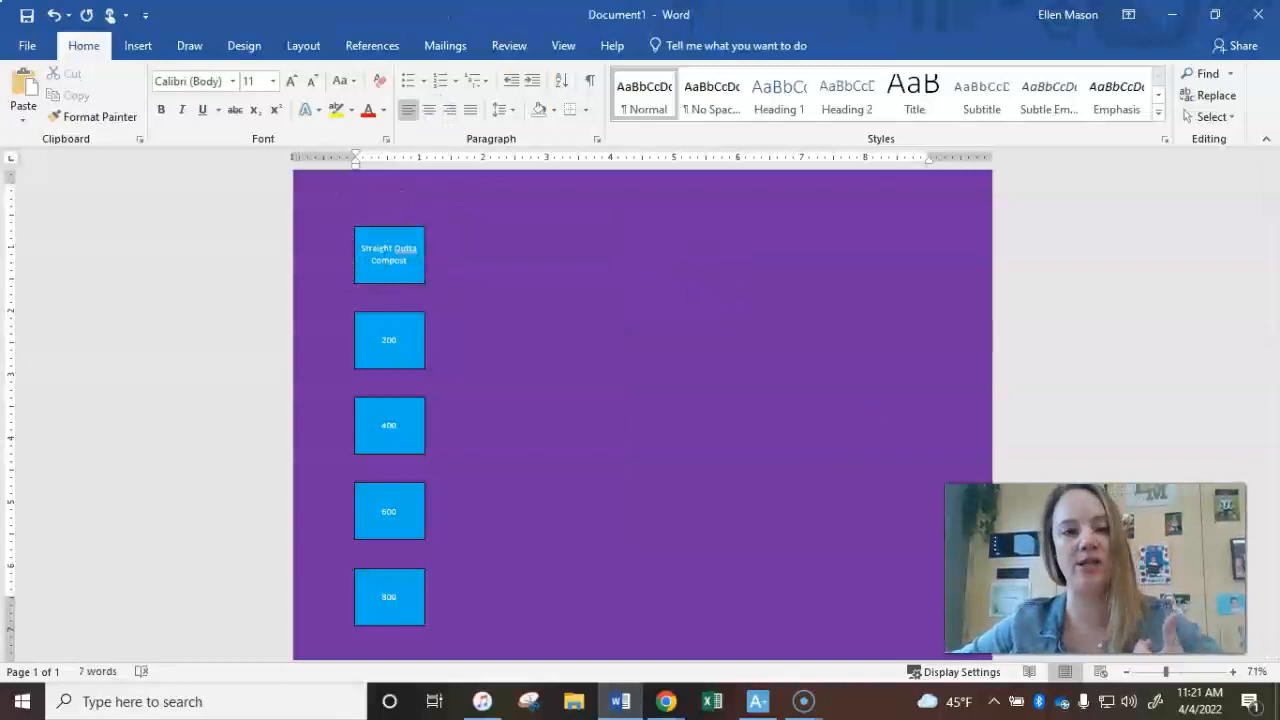
- Ignore the spelling suggestion for "Outta" in the first box everywhere in the document
right_click(402, 250)
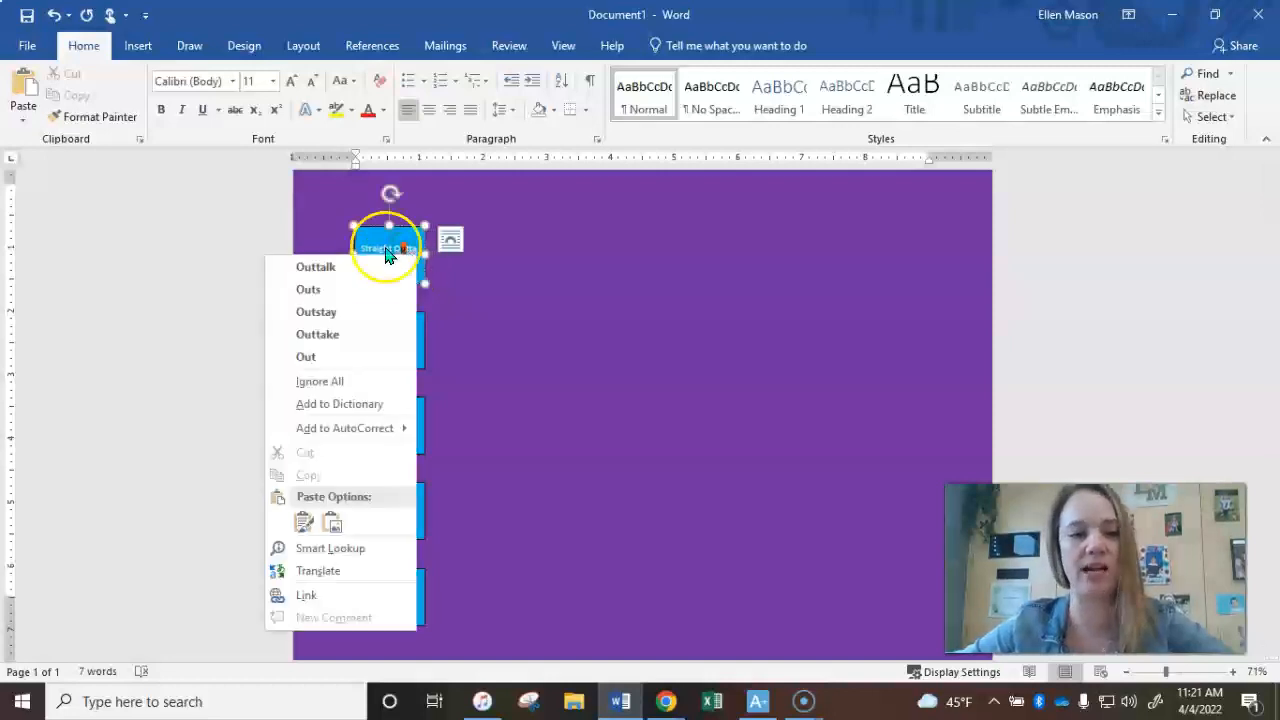
click(375, 383)
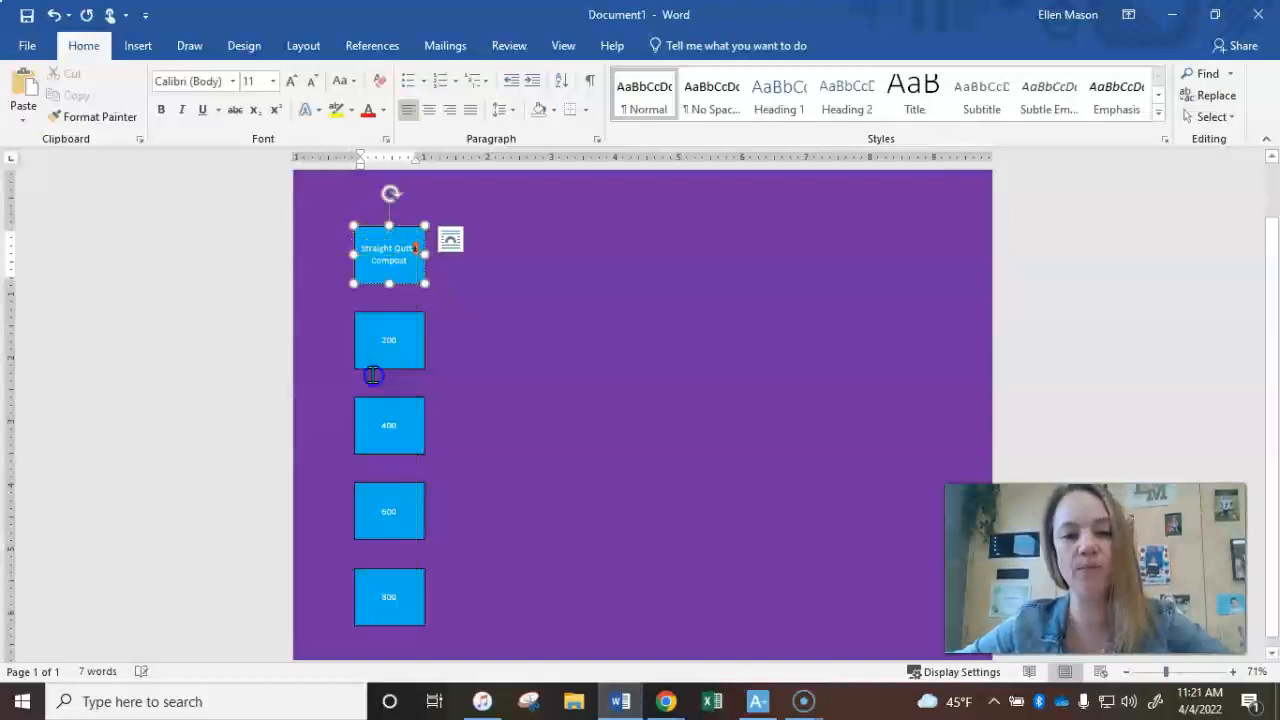
click(480, 305)
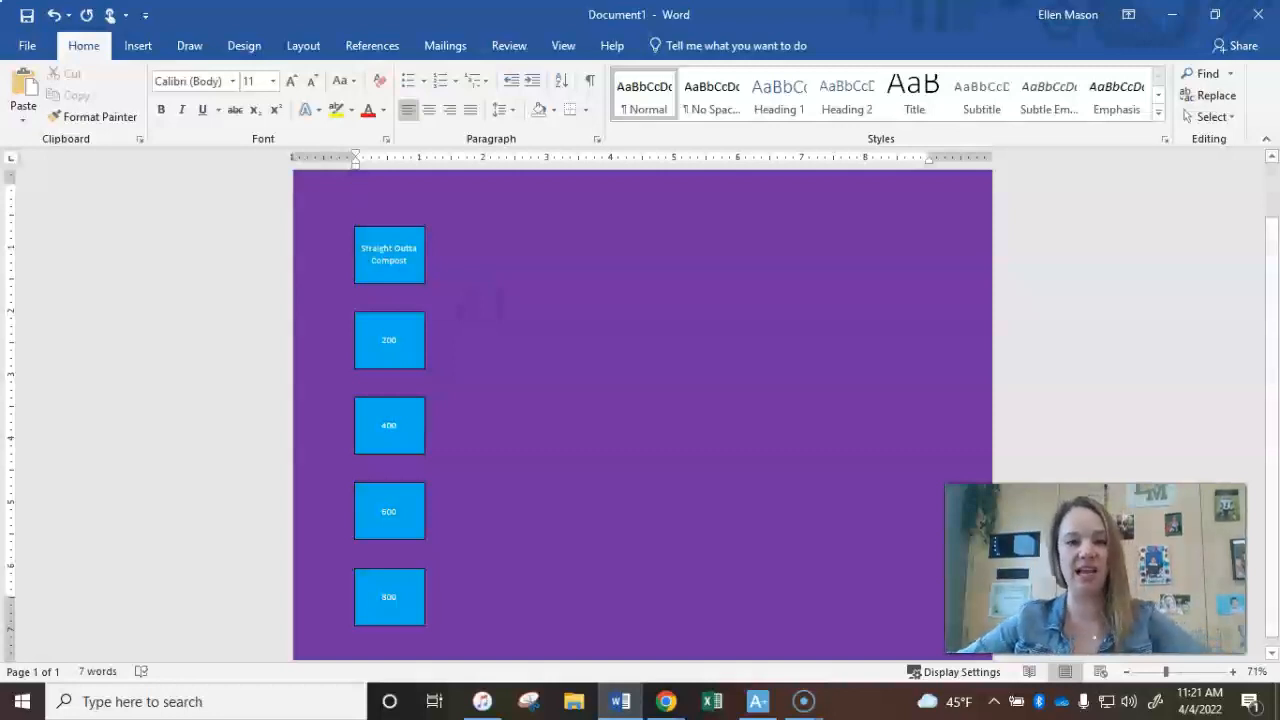
- Resize the "Straight Outta Compost" text to 14 pt
click(396, 226)
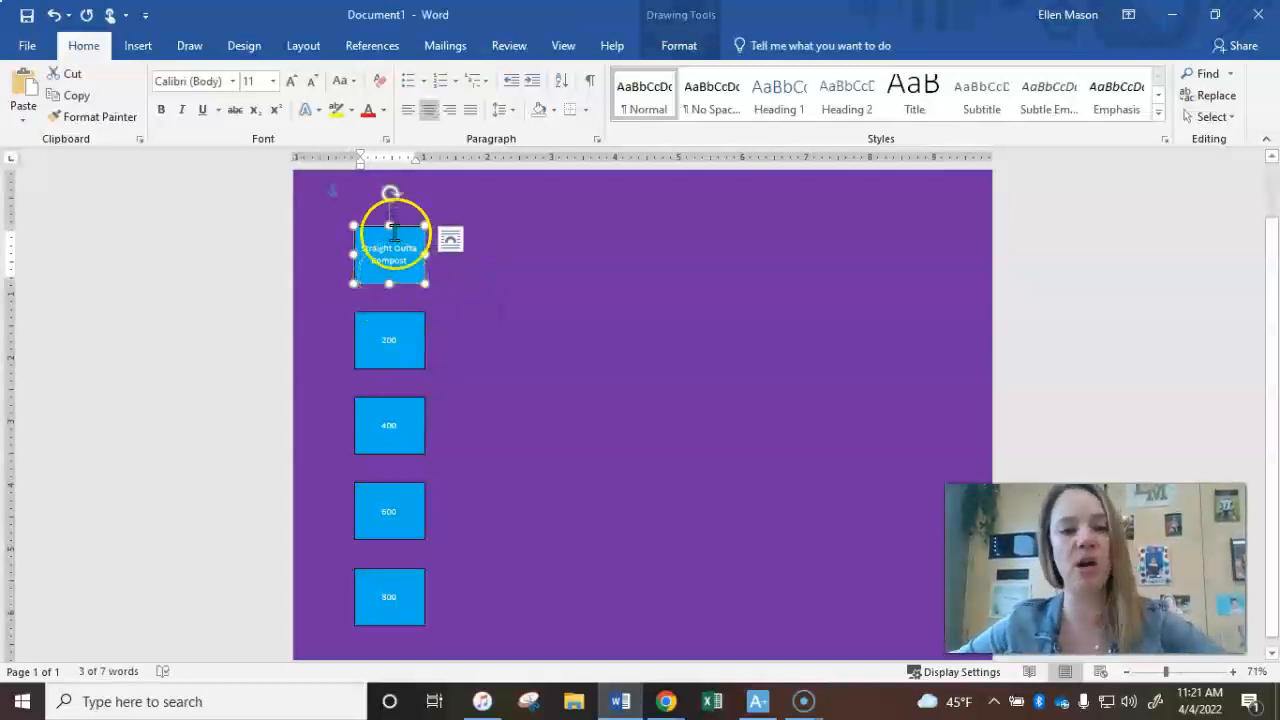
click(288, 81)
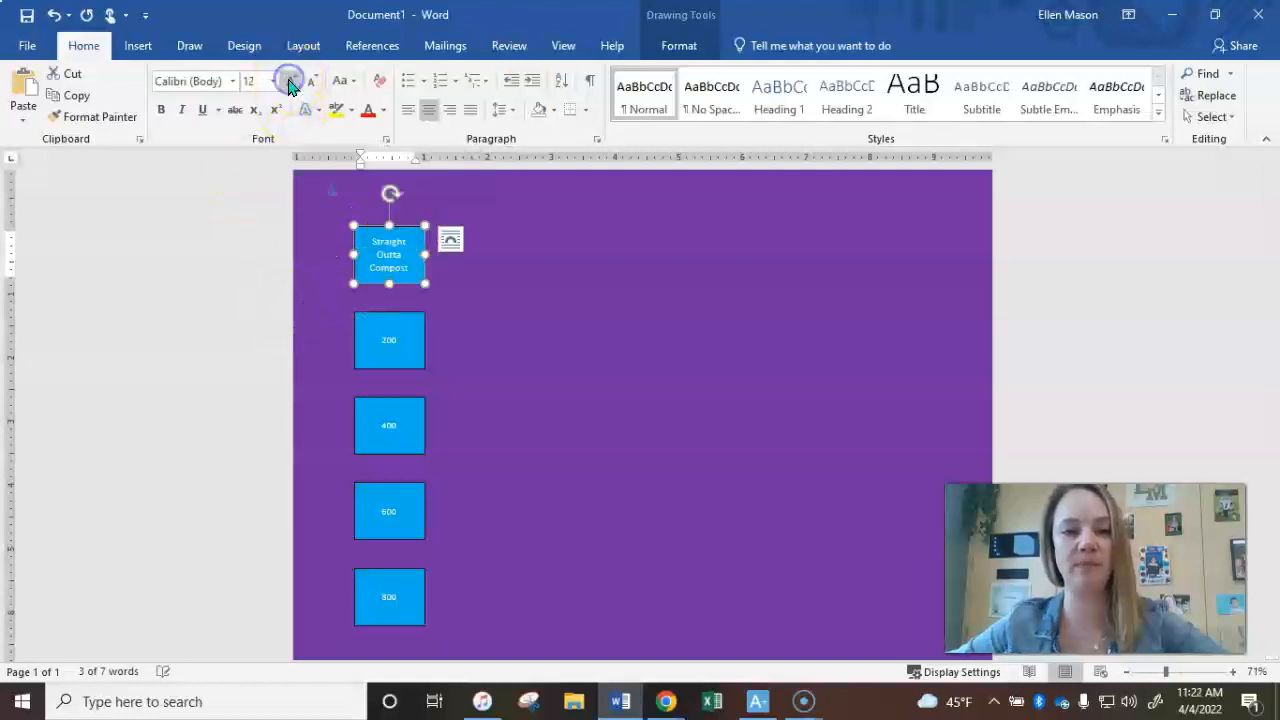
click(288, 81)
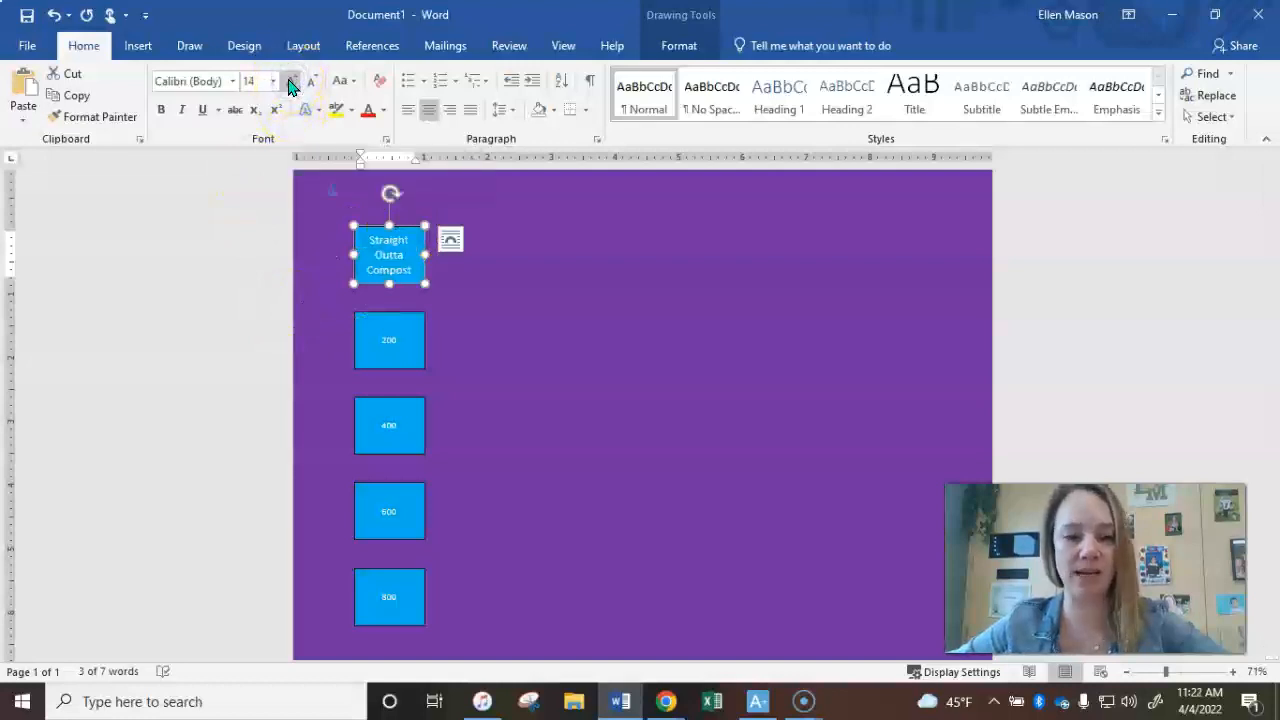
click(288, 84)
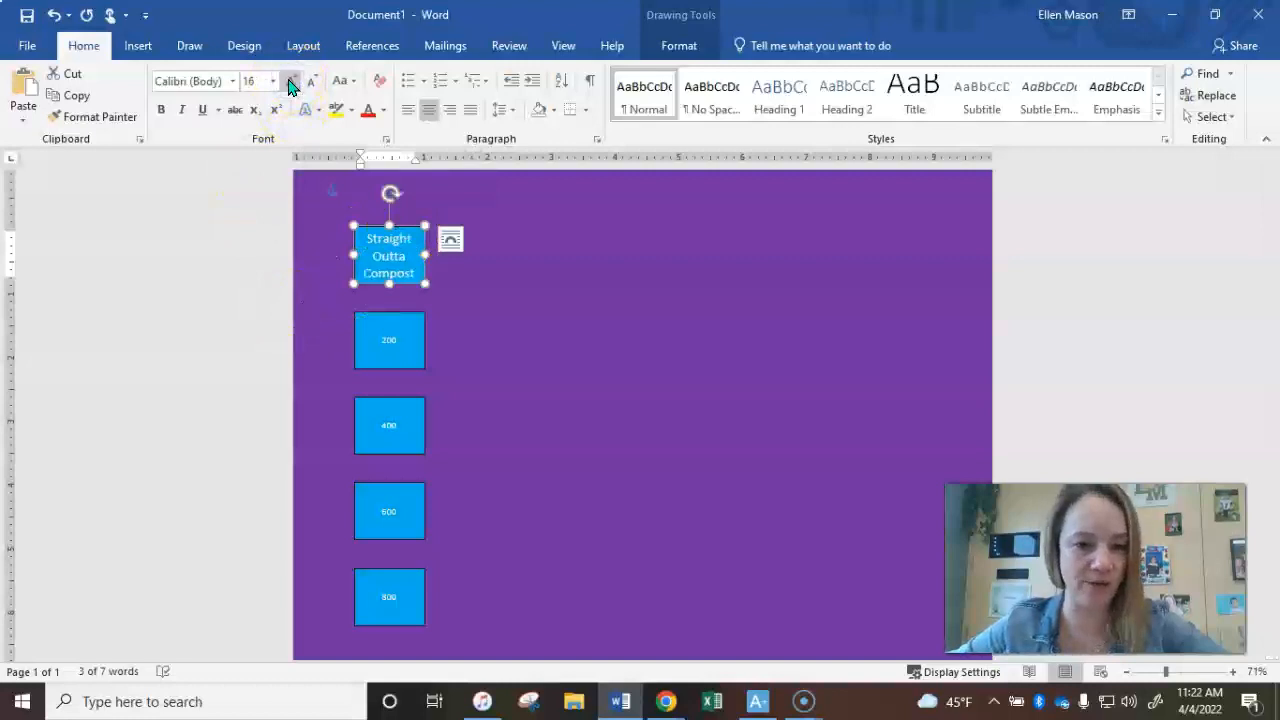
click(534, 400)
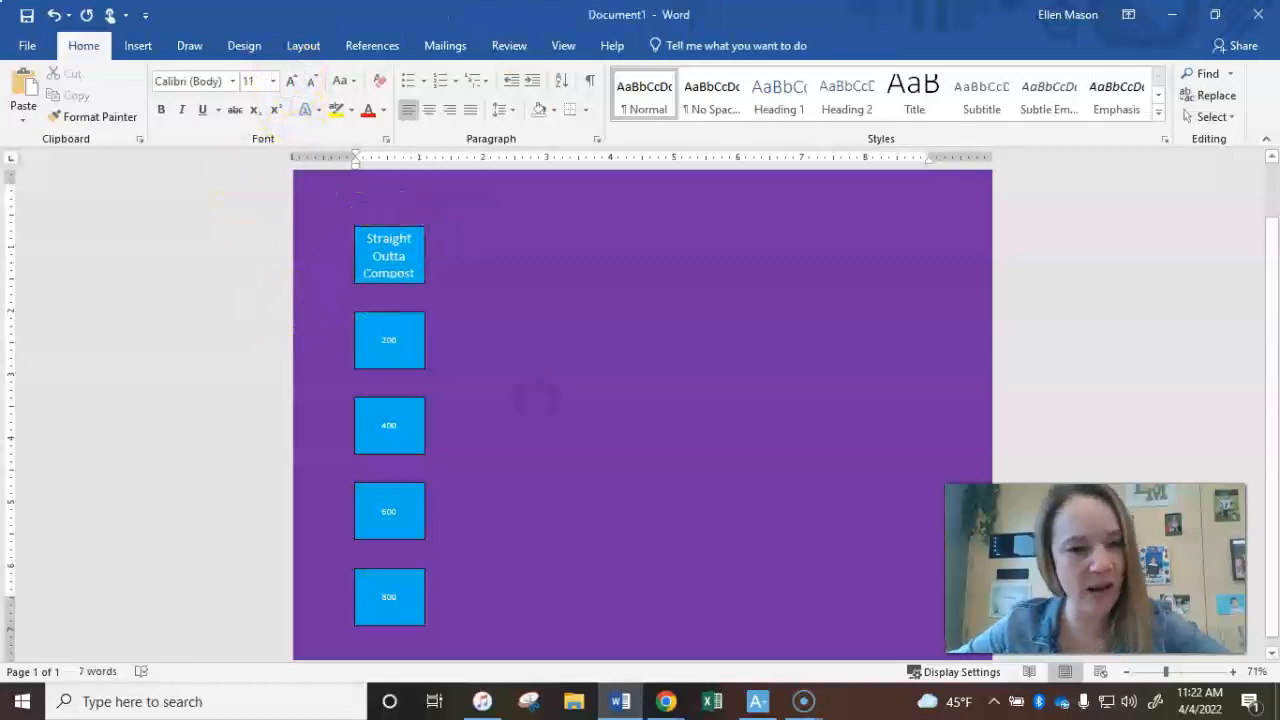
click(393, 236)
click(314, 82)
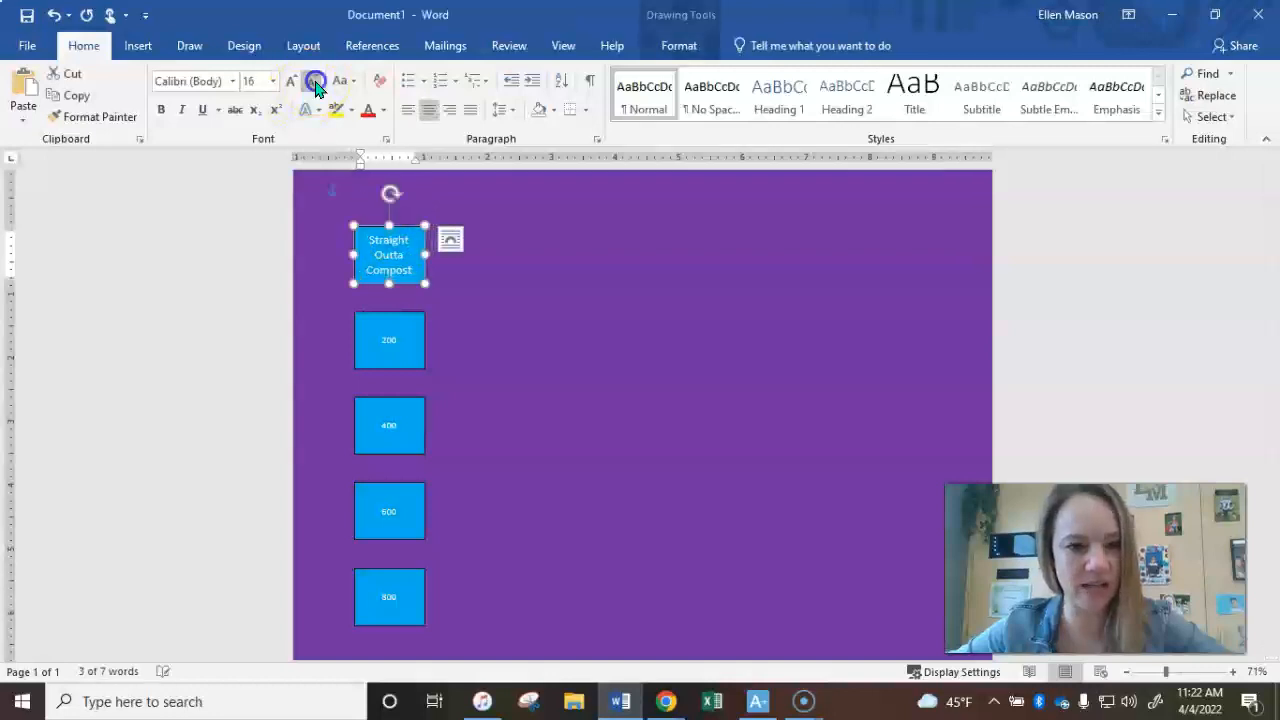
click(500, 318)
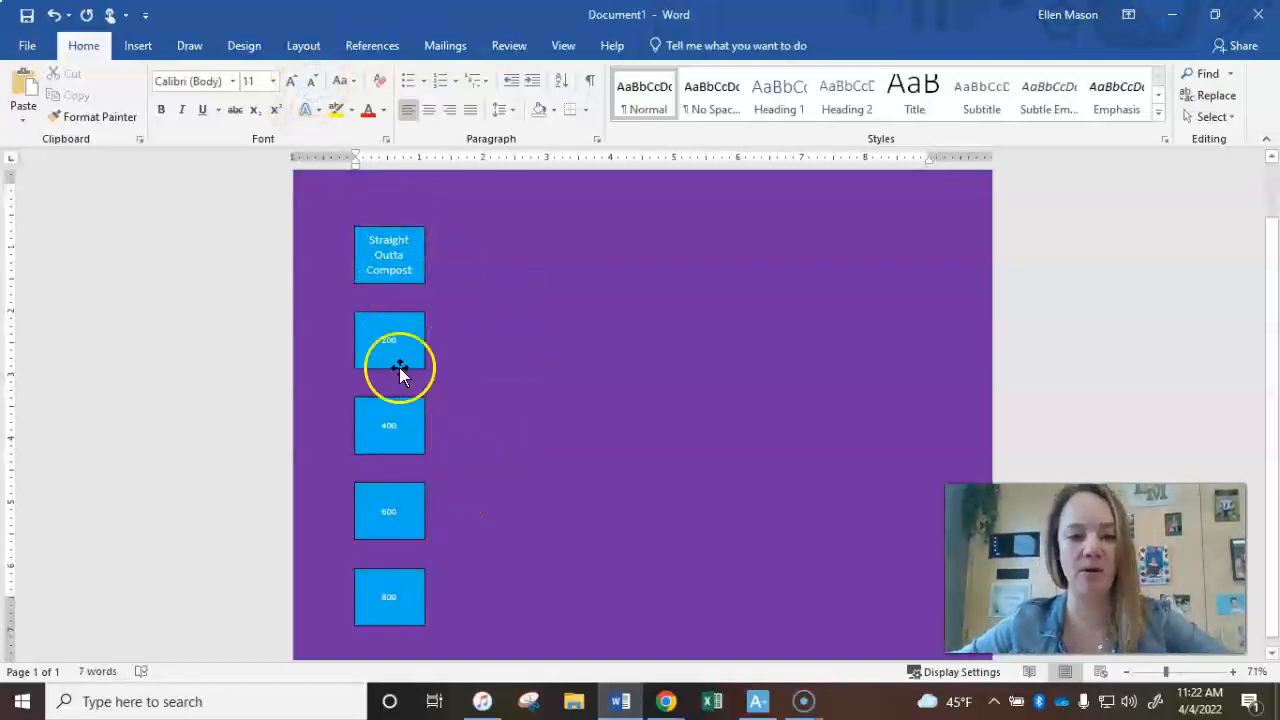
- Enlarge the 200 box's number to 36 pt
click(390, 312)
click(288, 82)
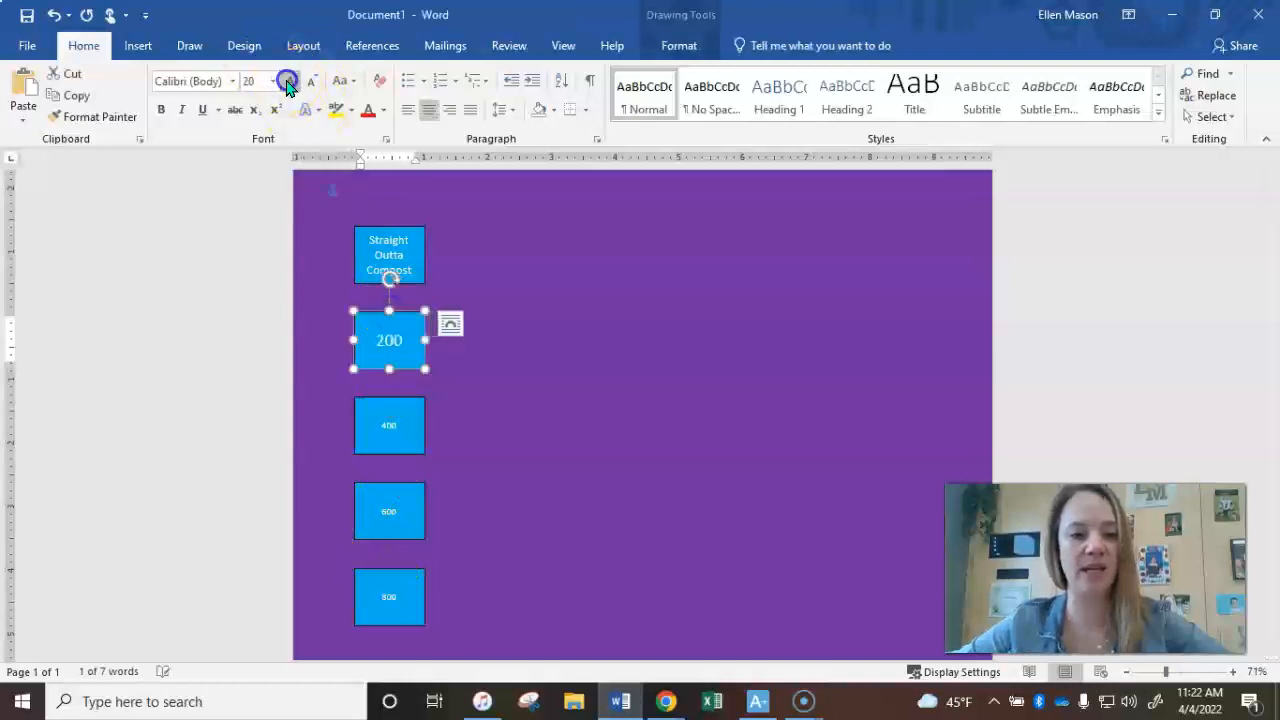
click(288, 82)
click(288, 82)
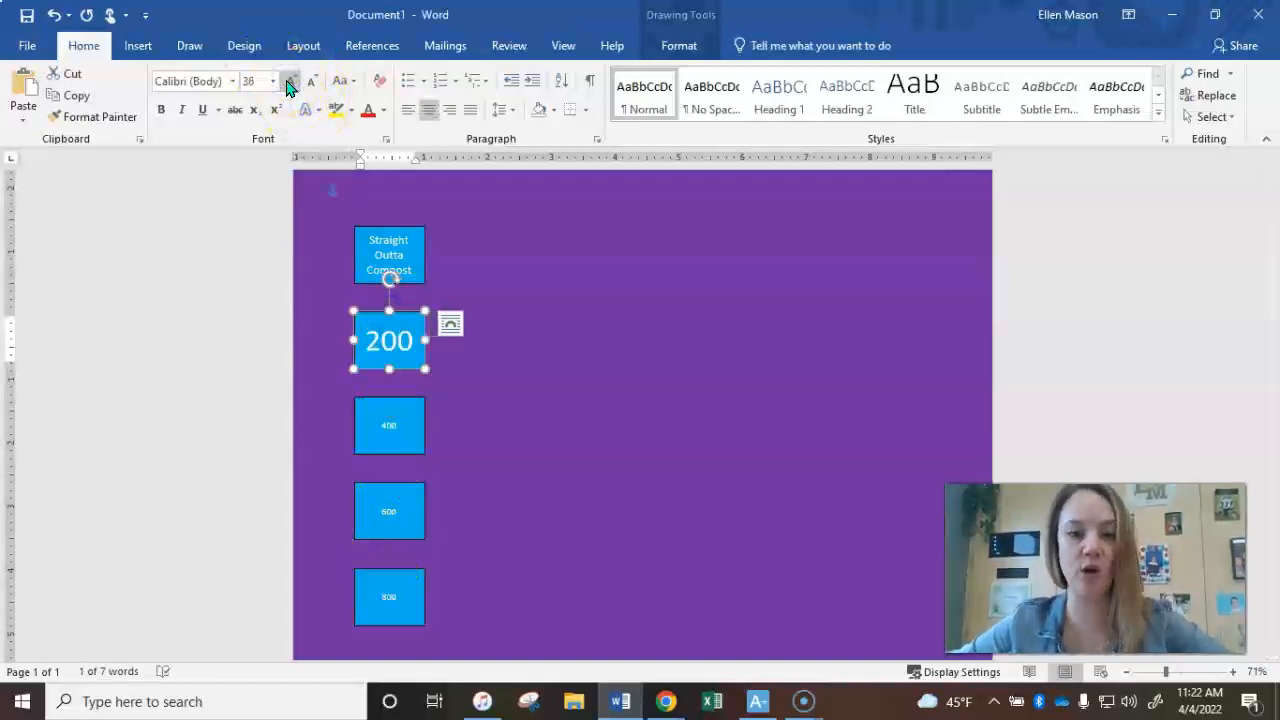
click(391, 345)
click(245, 82)
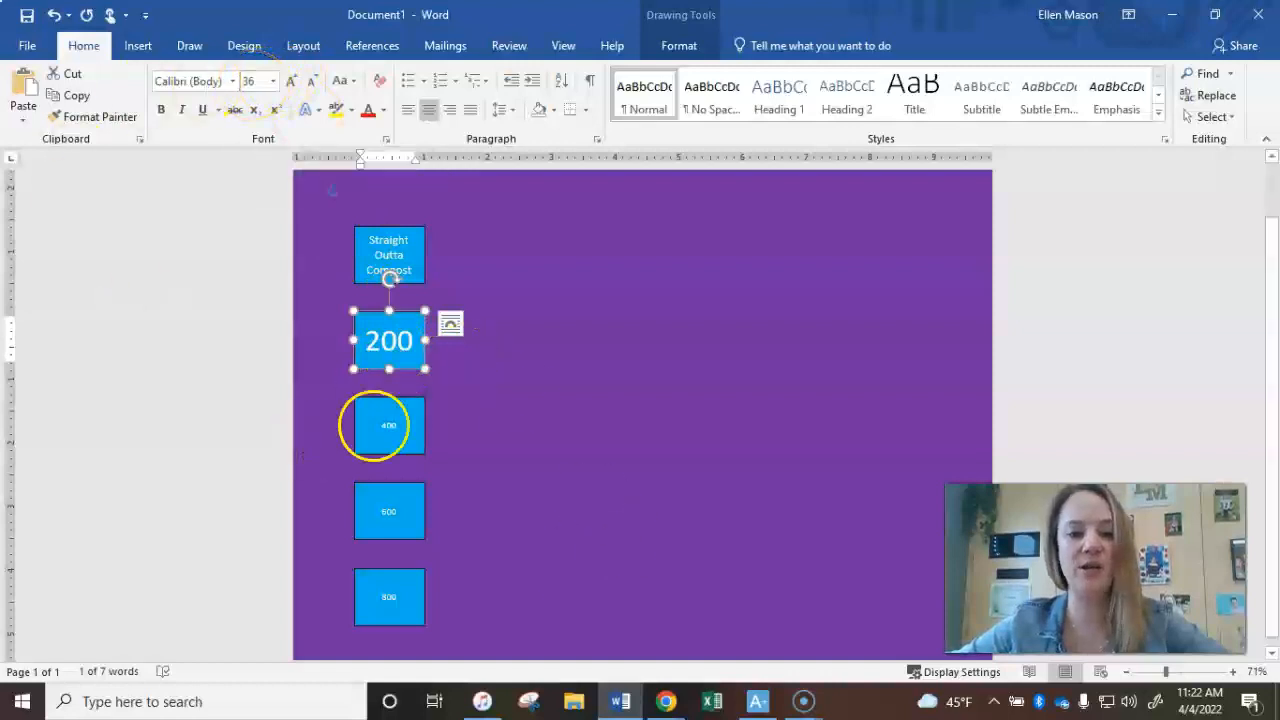
- Set the 400 box's number to 36 pt
click(407, 396)
click(259, 82)
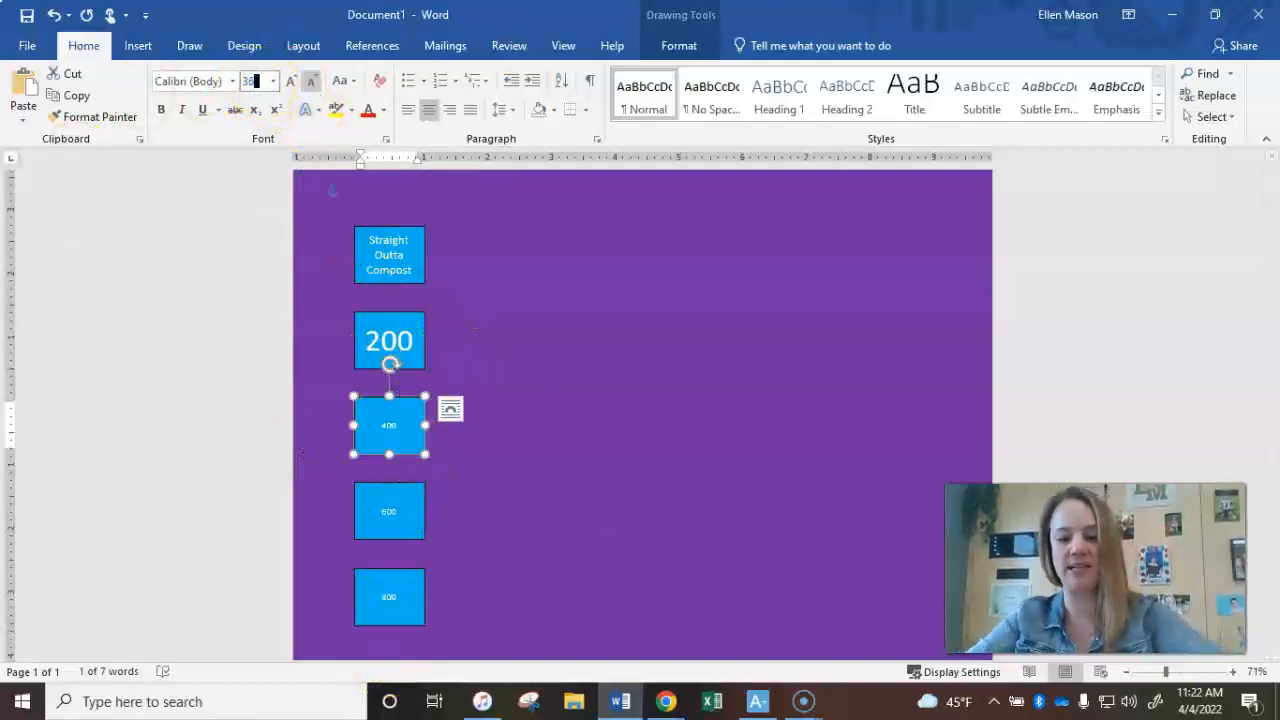
key(Return)
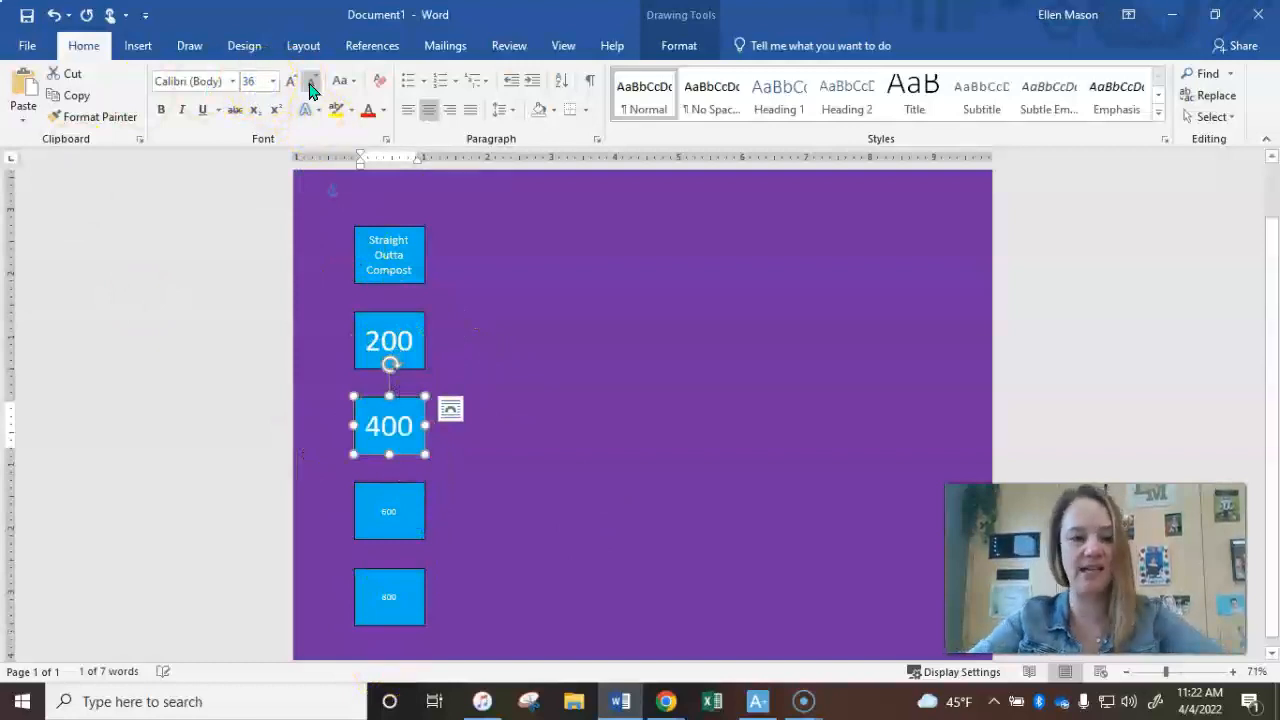
- Set the 600 box's number font size to 36
click(389, 507)
click(410, 482)
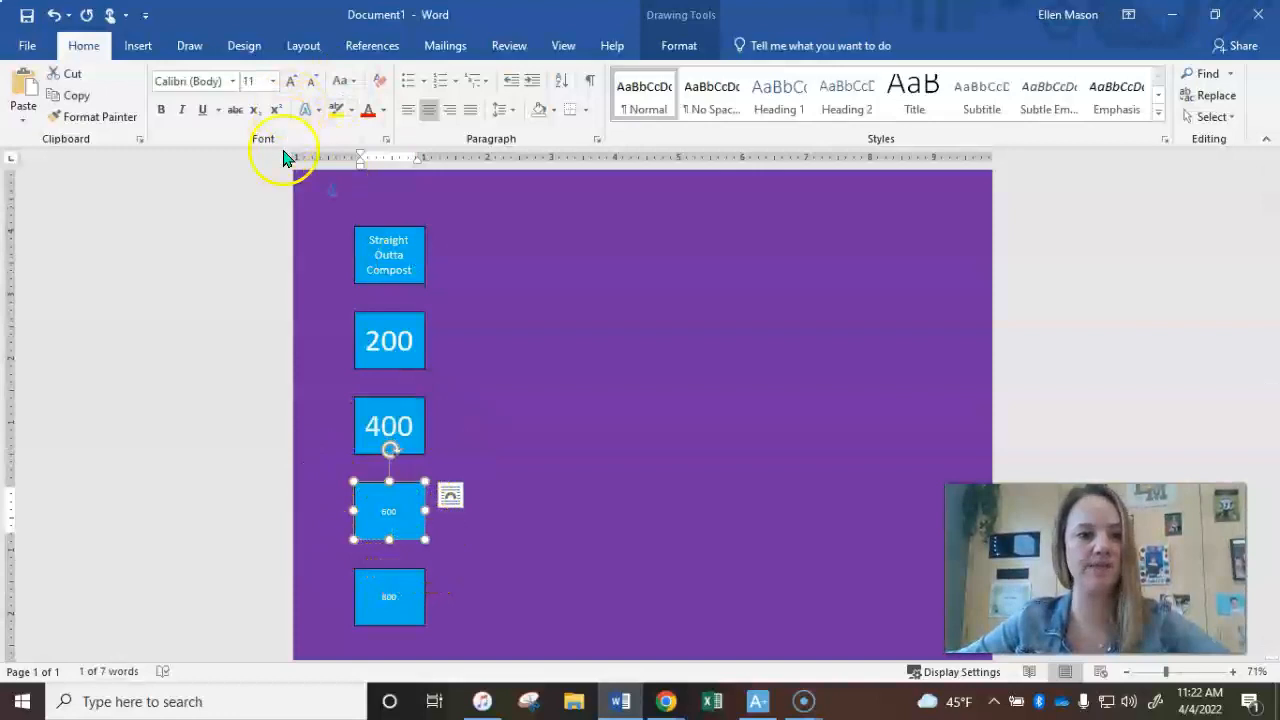
click(252, 80)
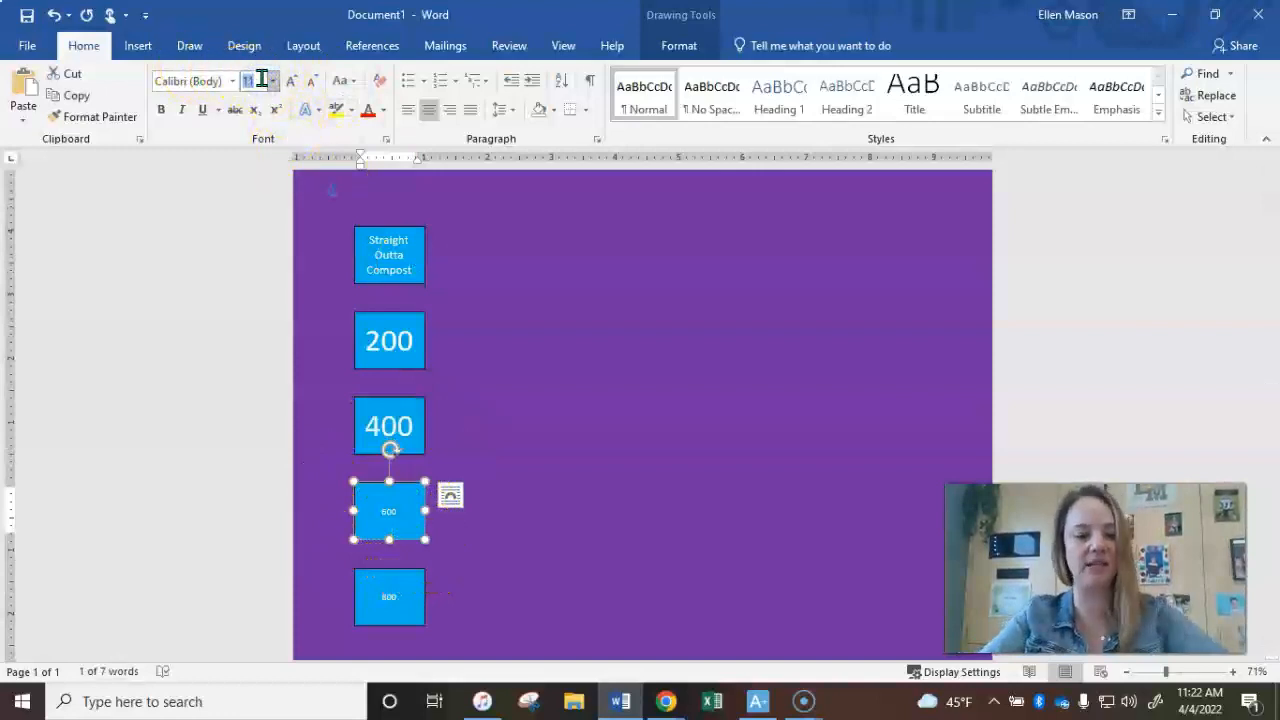
text(36)
key(Return)
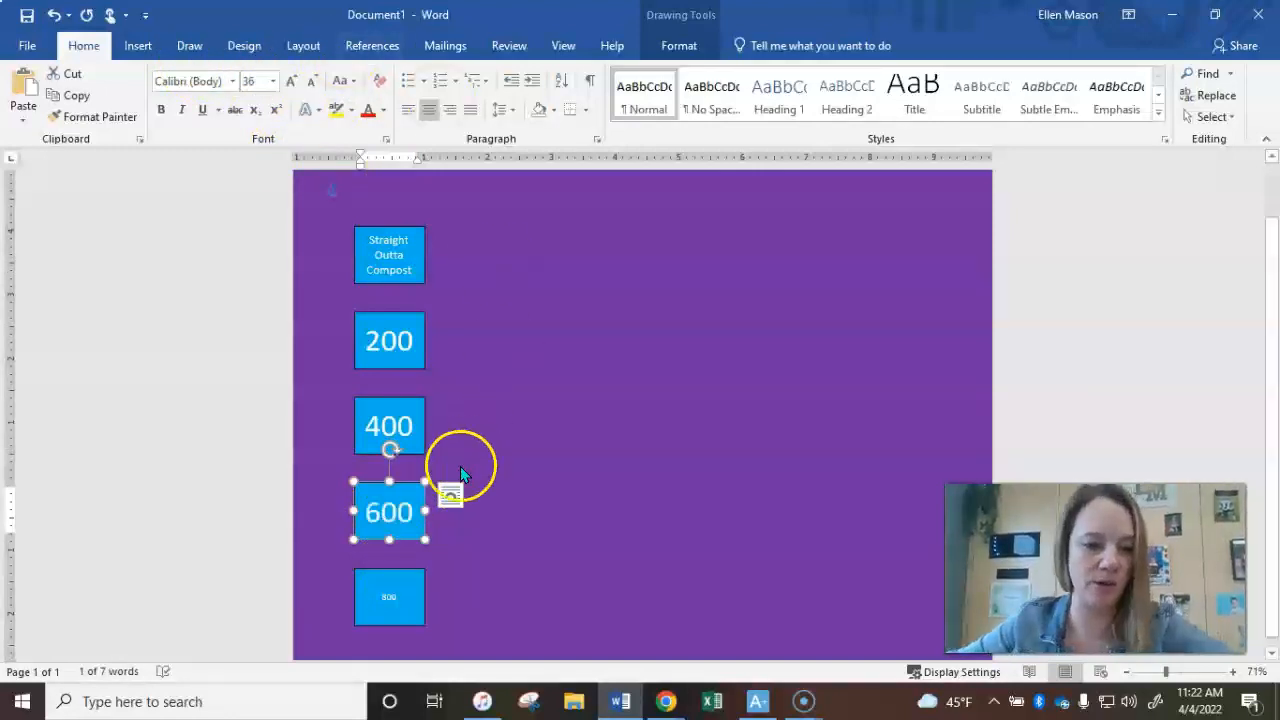
- Set the 800 box's number font size to 36
click(401, 579)
click(407, 566)
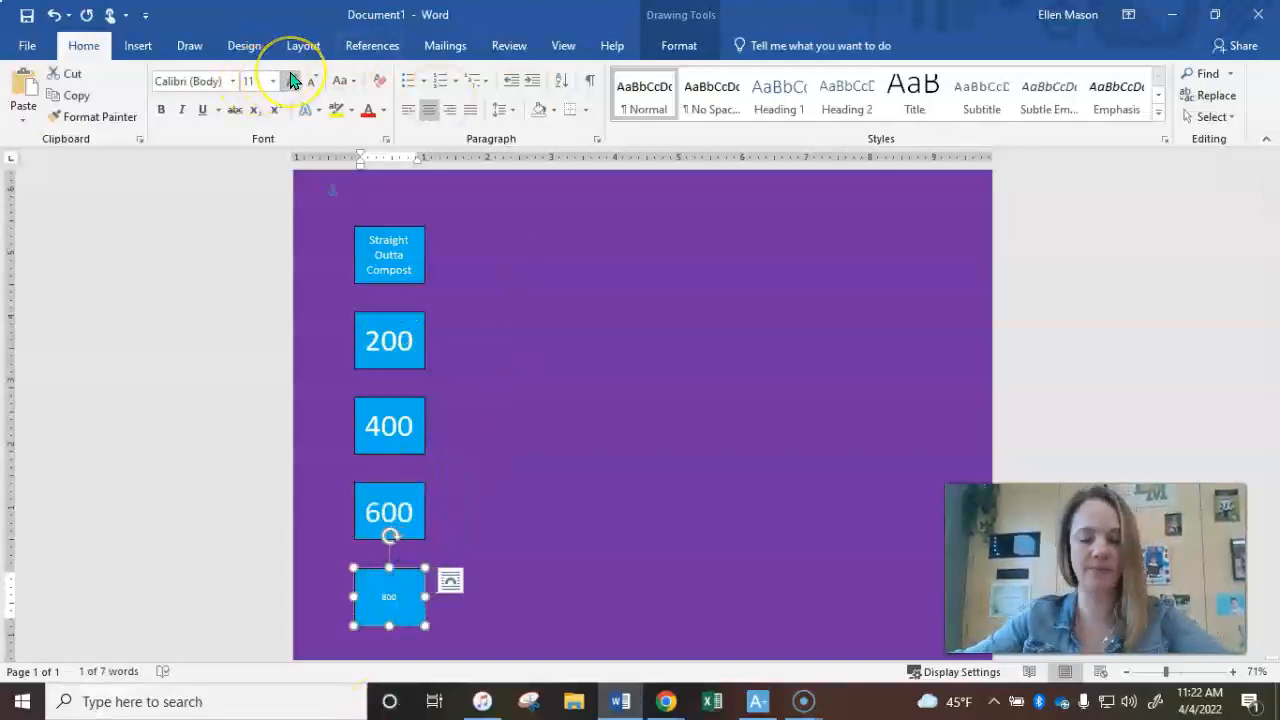
click(259, 81)
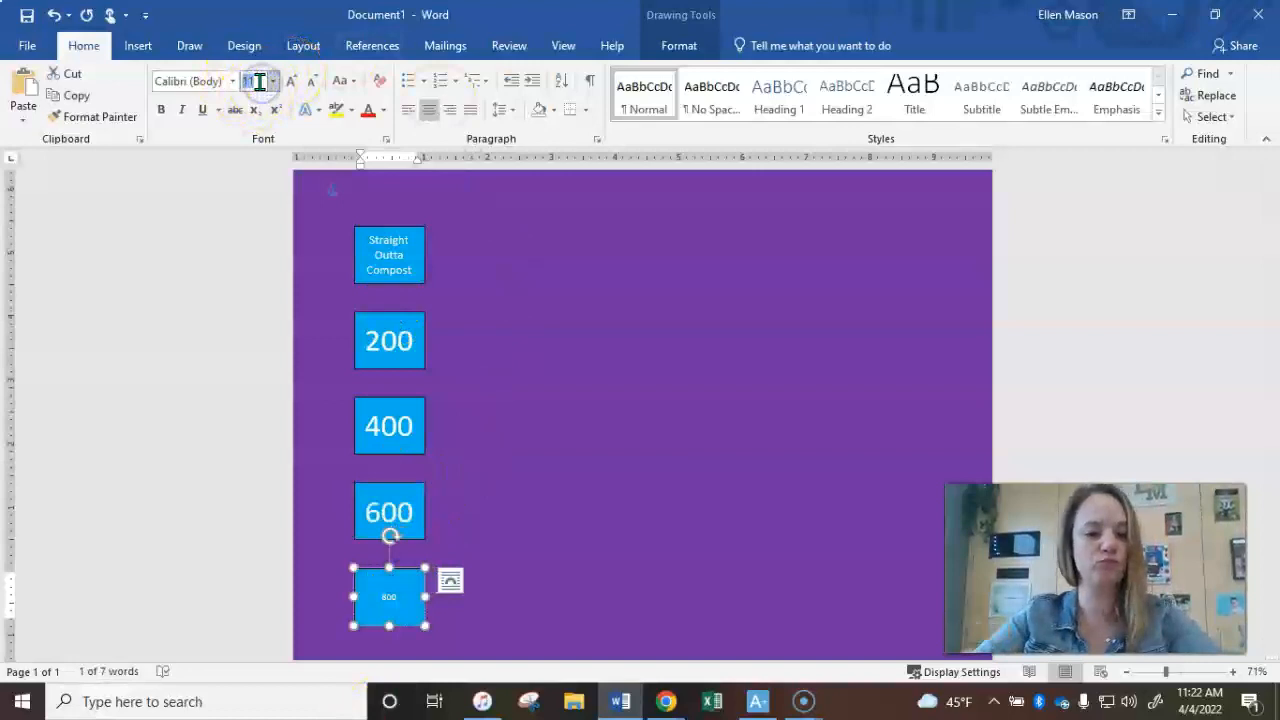
text(36)
key(Return)
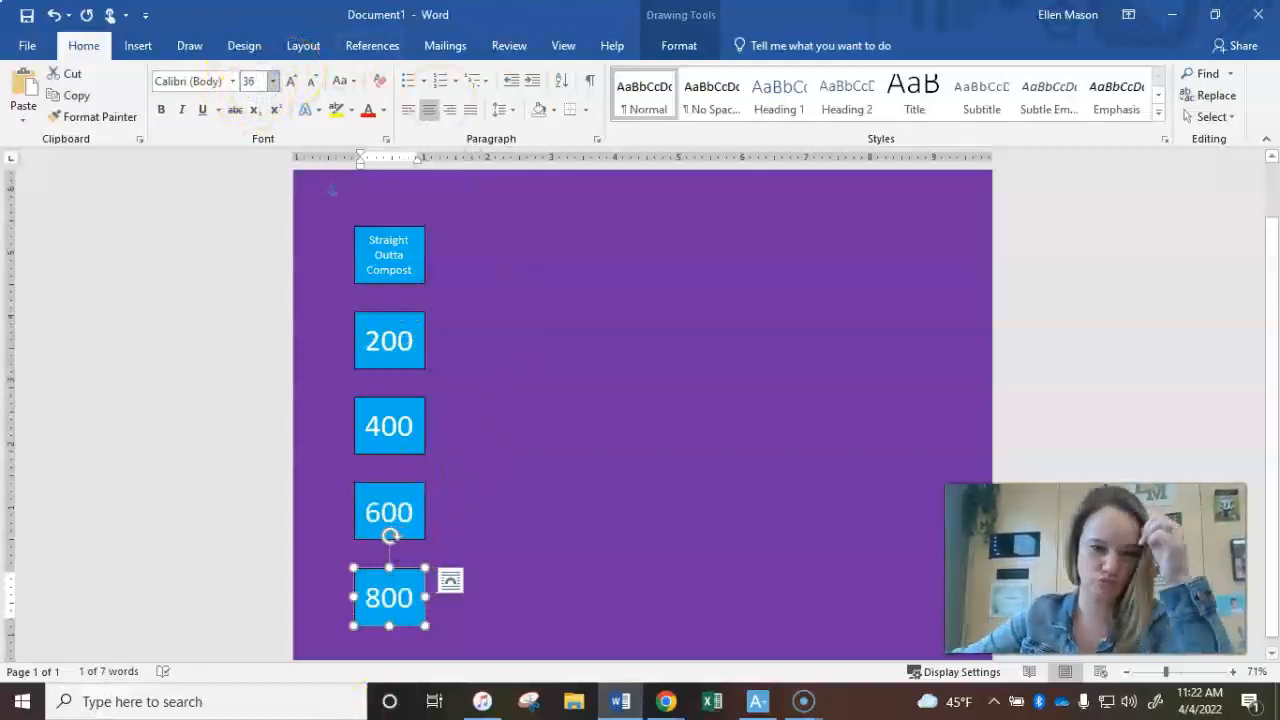
- Switch to the Google Slides lesson to read the next instruction, then return to Word
click(629, 380)
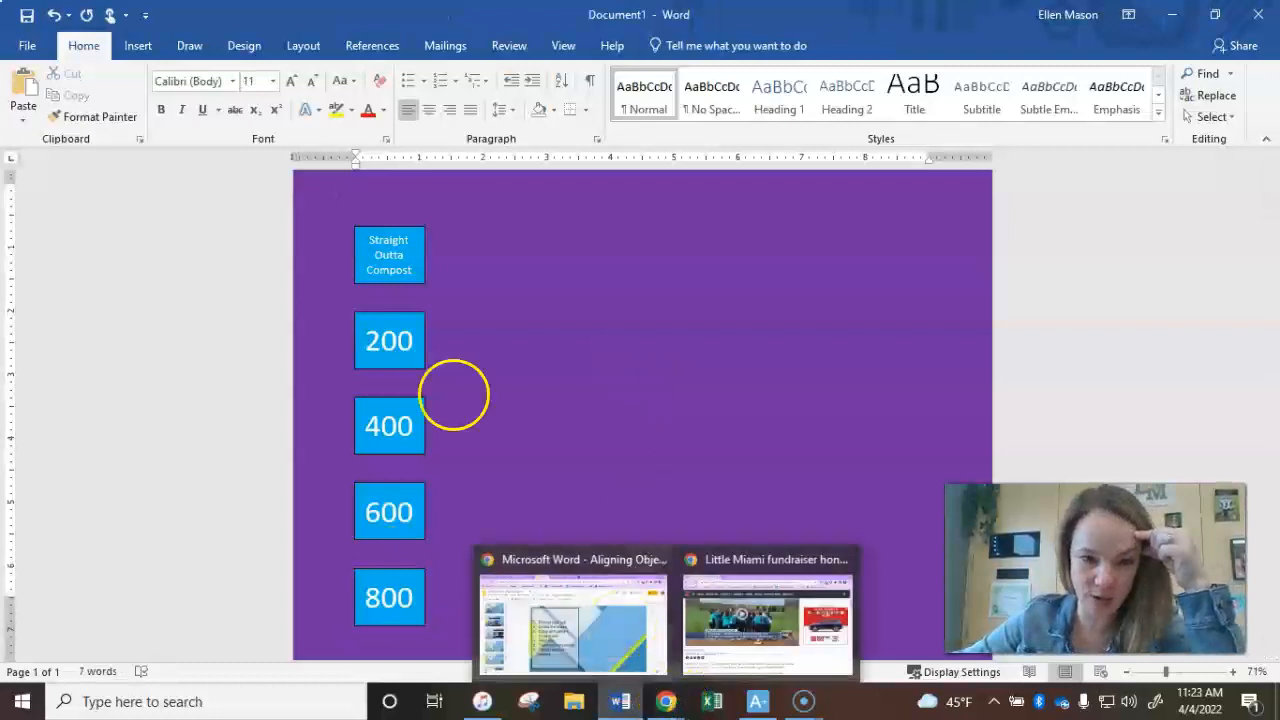
mouse_move(667, 706)
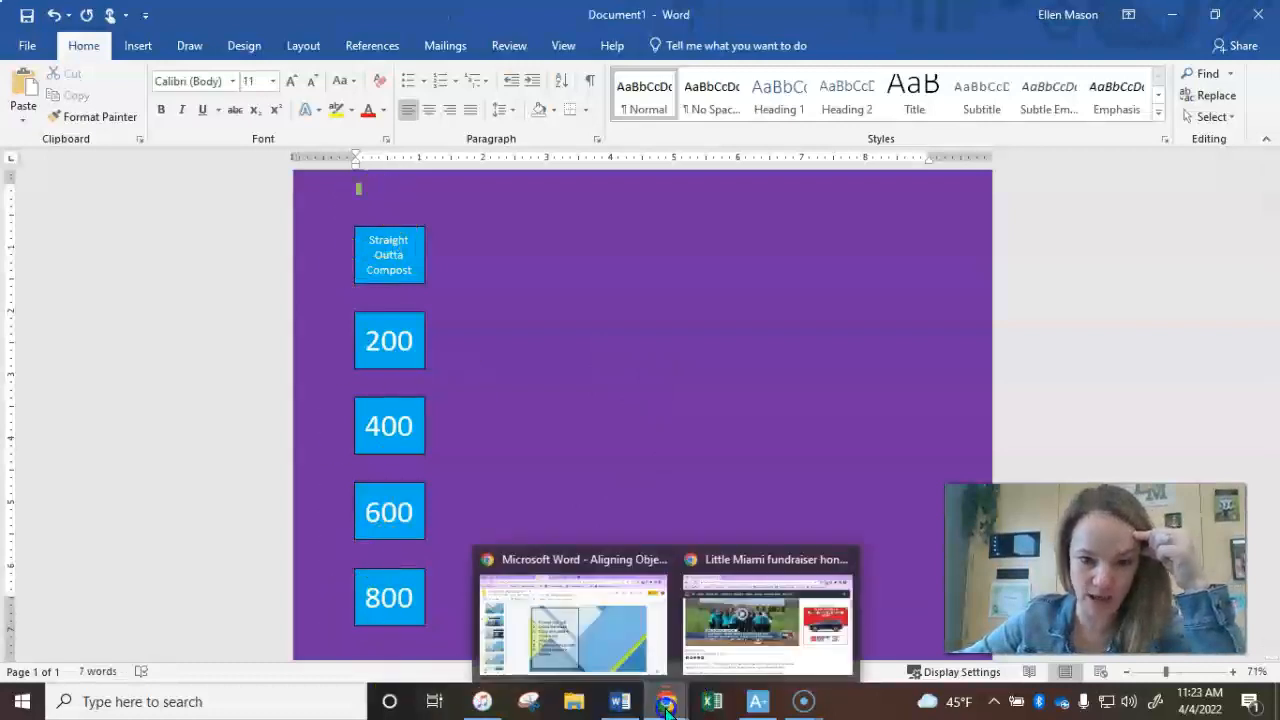
click(635, 630)
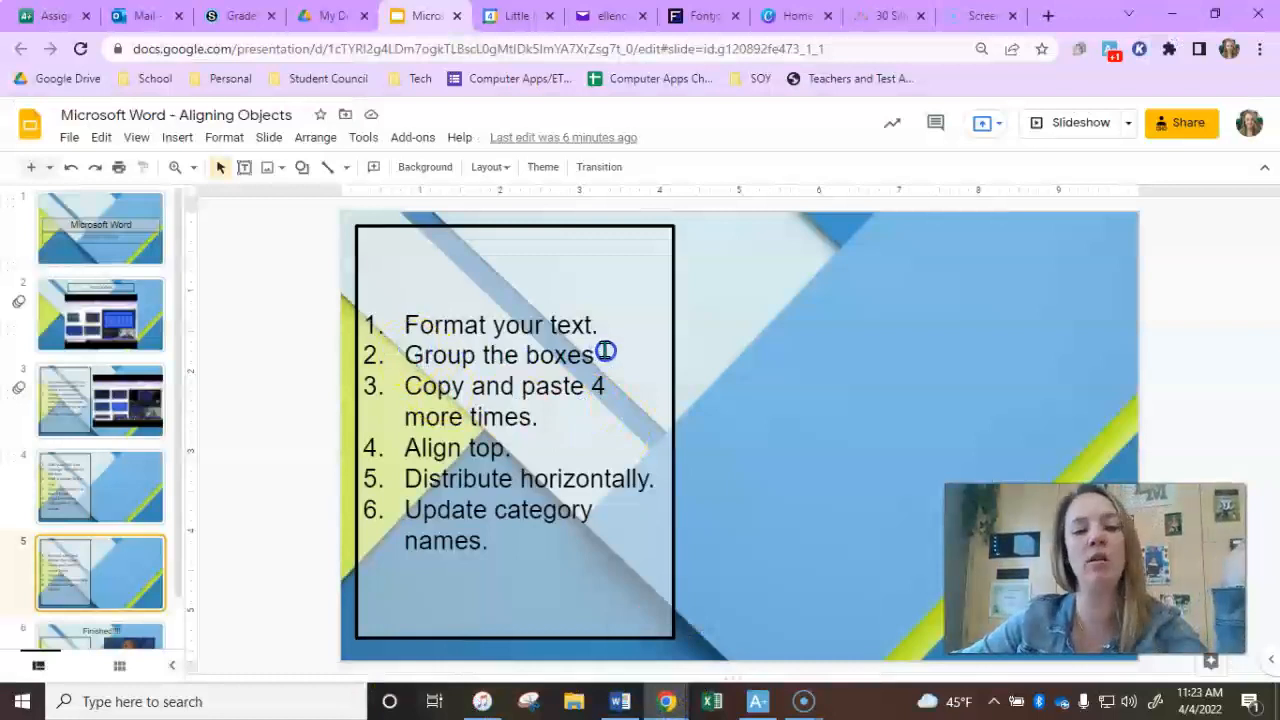
triple_click(401, 361)
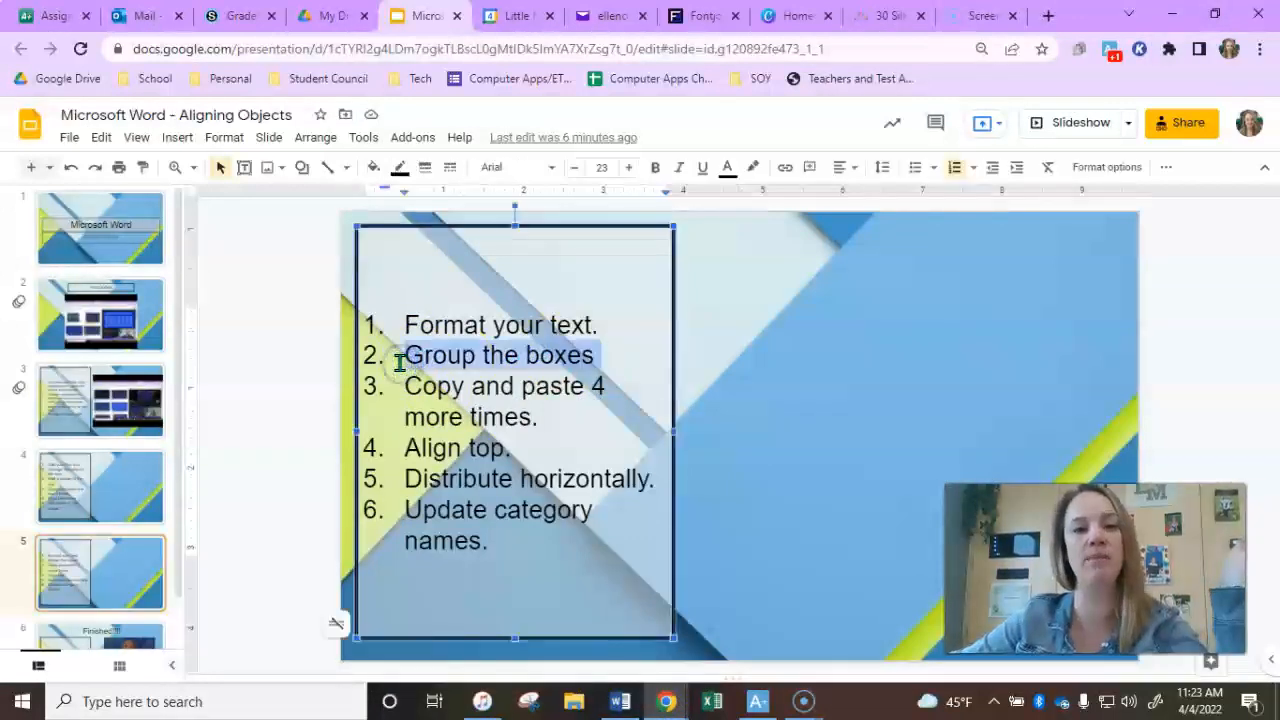
click(620, 701)
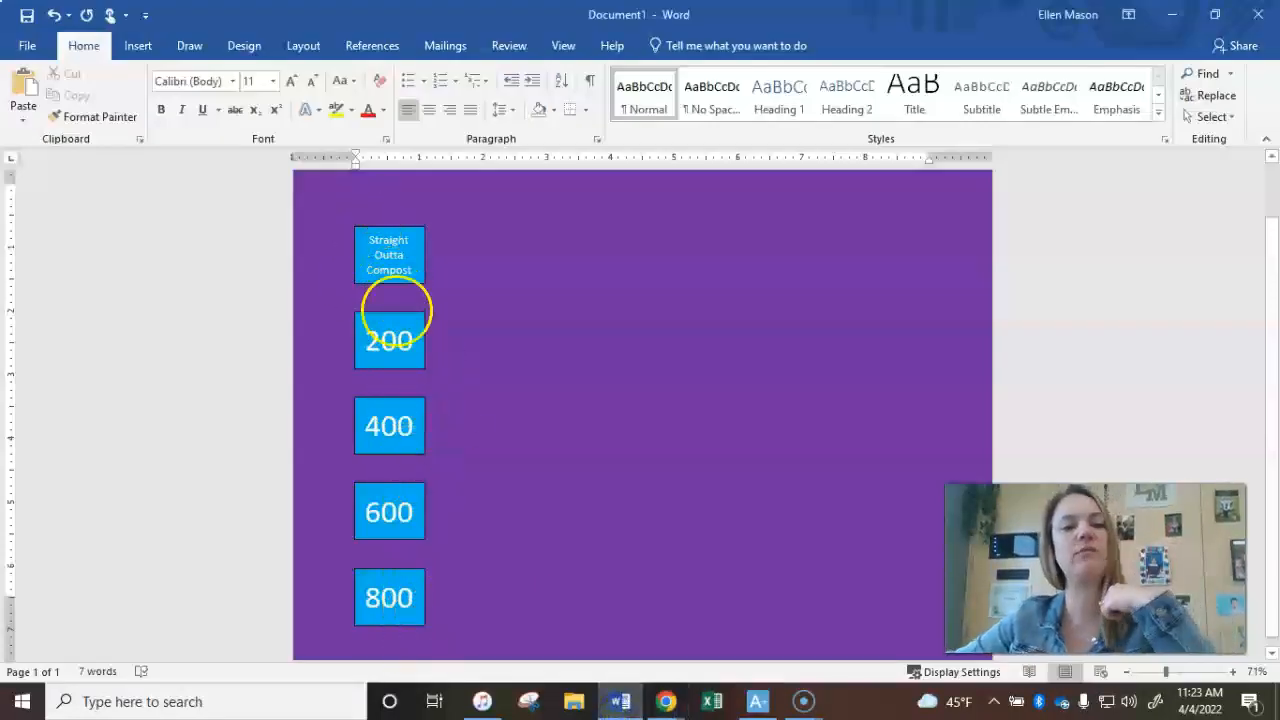
- Select all five boxes and group them together
click(398, 230)
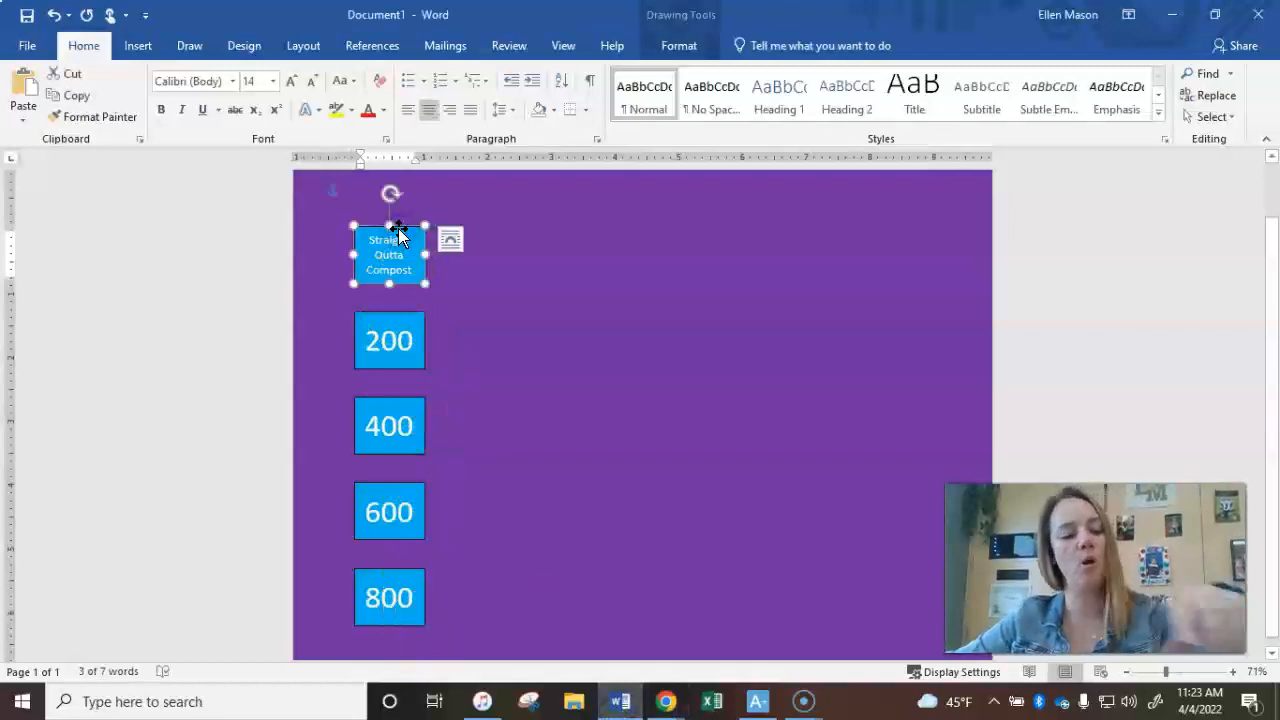
ctrl+click(400, 318)
ctrl+click(410, 420)
ctrl+click(381, 515)
ctrl+click(400, 600)
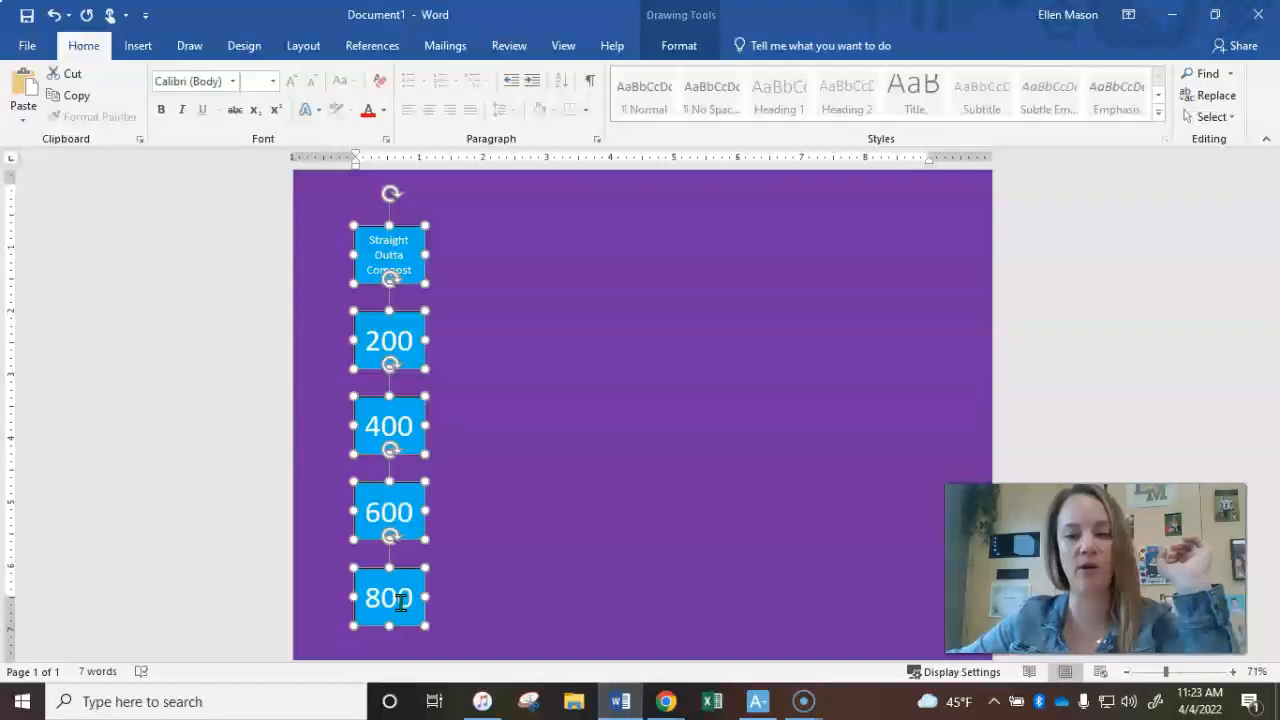
click(680, 46)
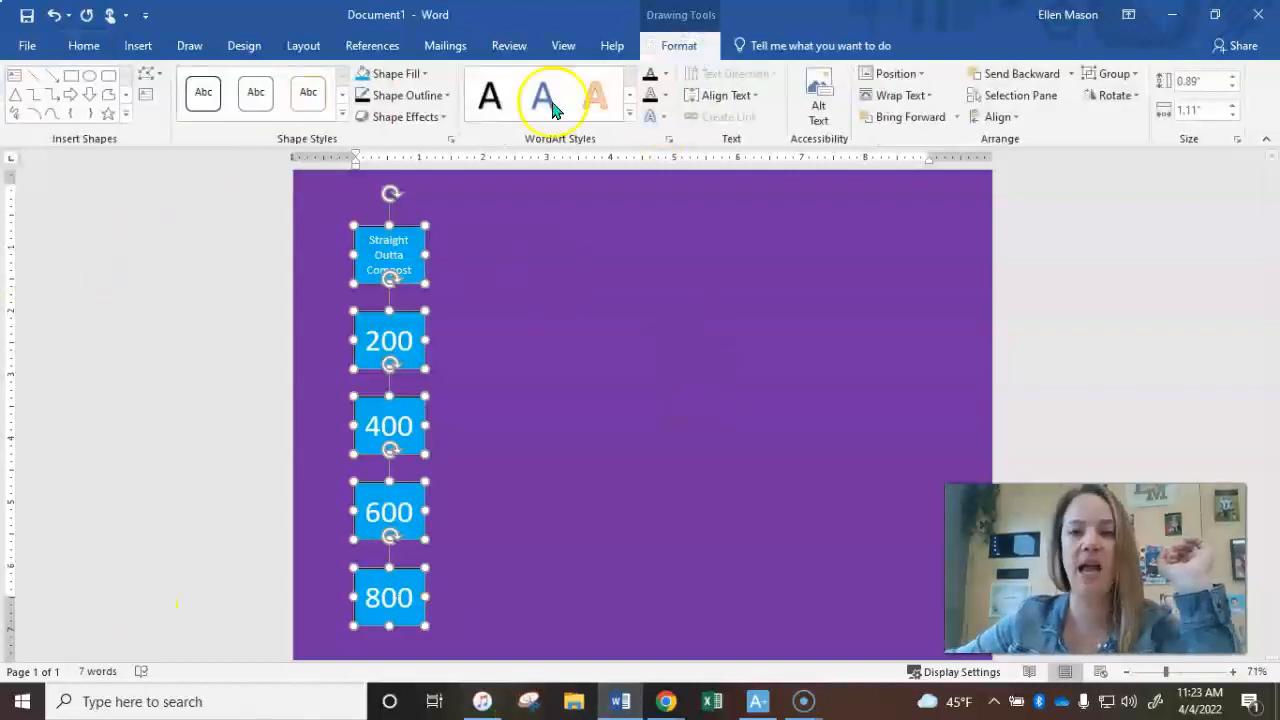
click(1131, 75)
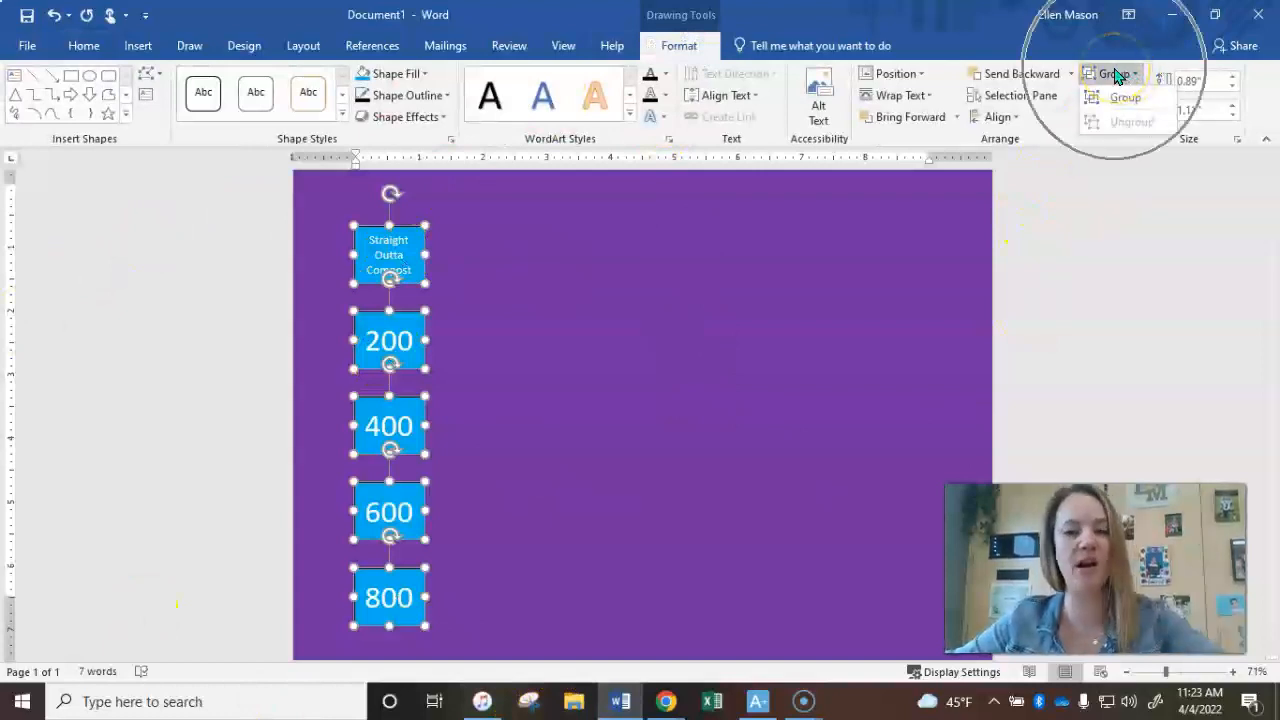
click(1125, 98)
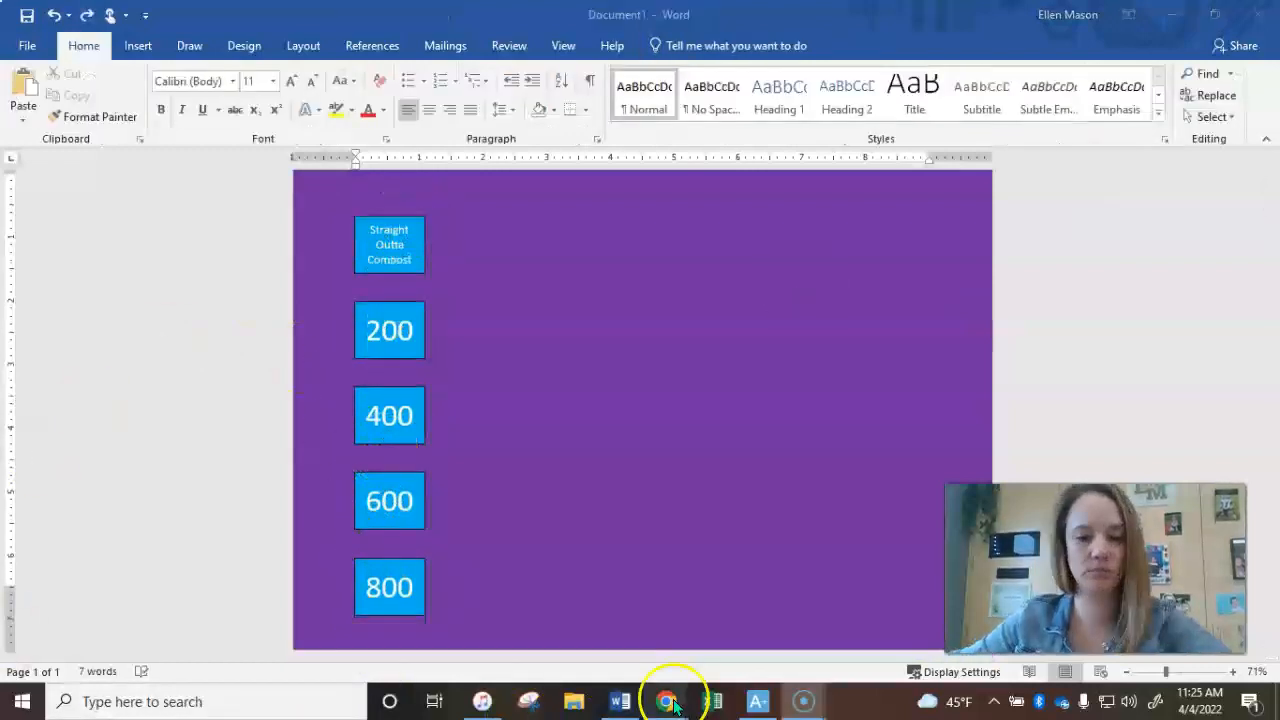
- Switch to the Google Slides lesson to review the instruction list
click(670, 702)
click(614, 657)
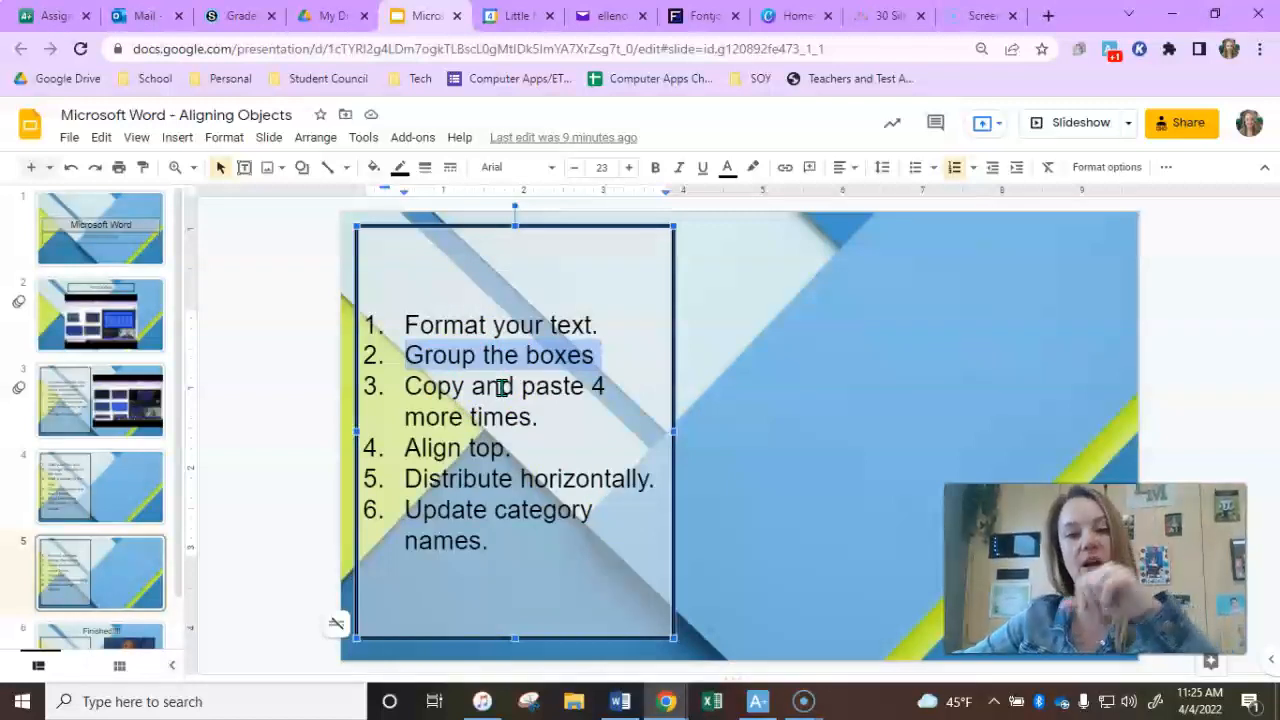
- Return to Word and copy the grouped column of five boxes
click(619, 701)
click(436, 301)
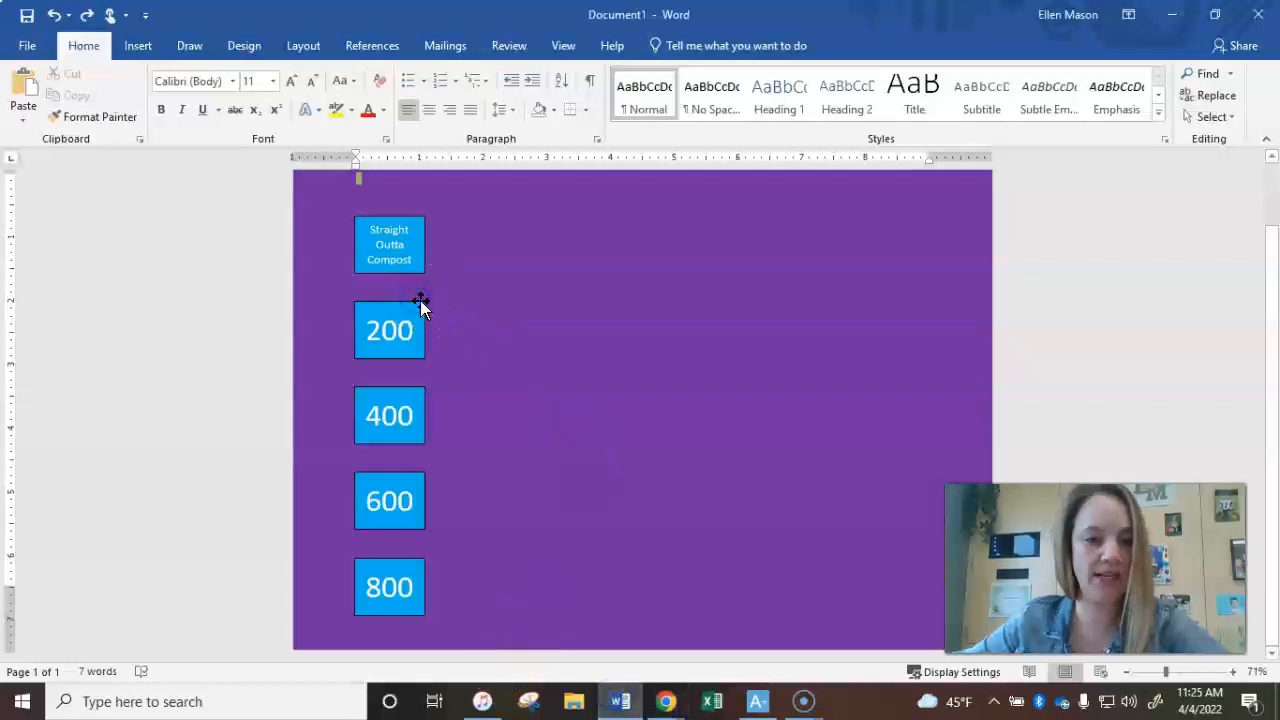
click(420, 302)
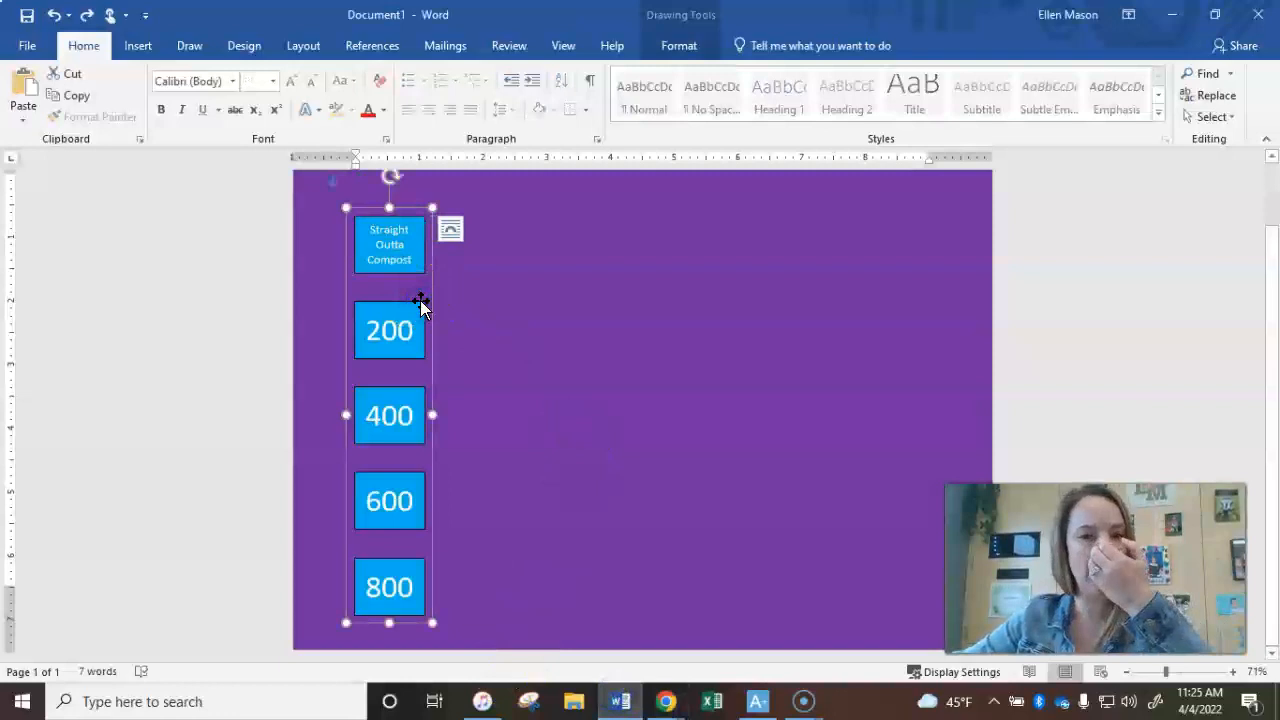
click(403, 242)
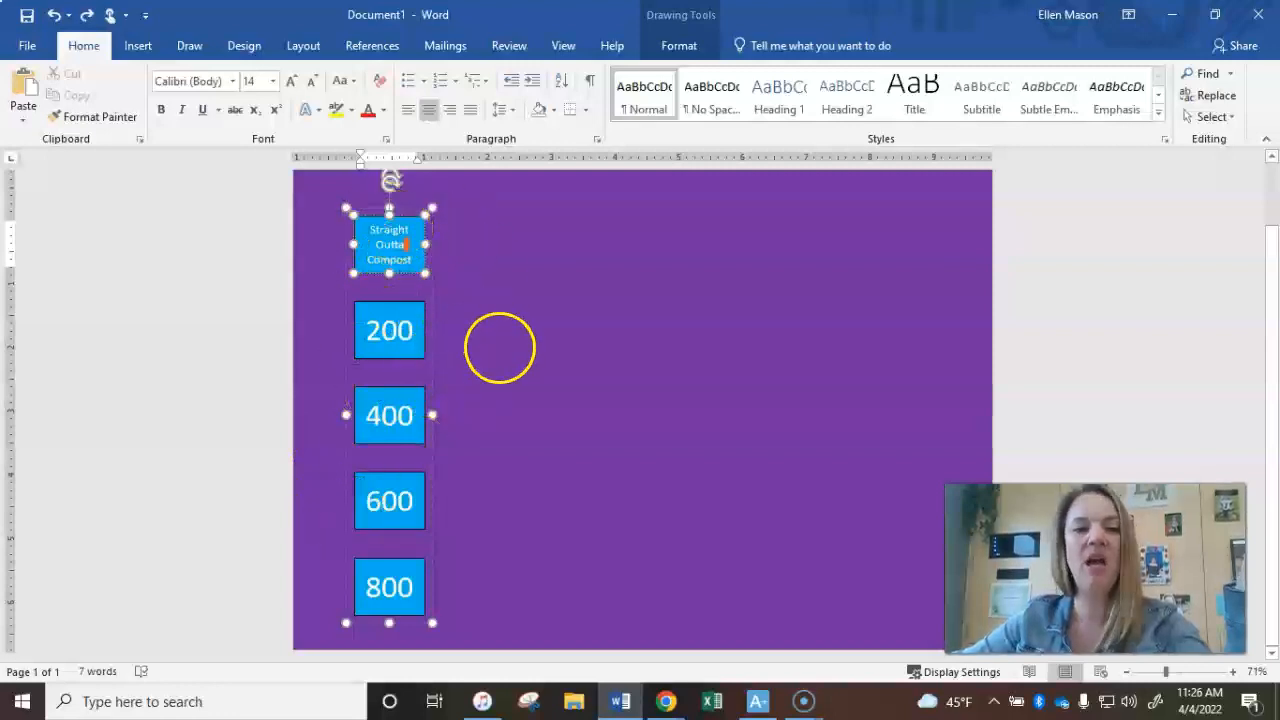
click(499, 347)
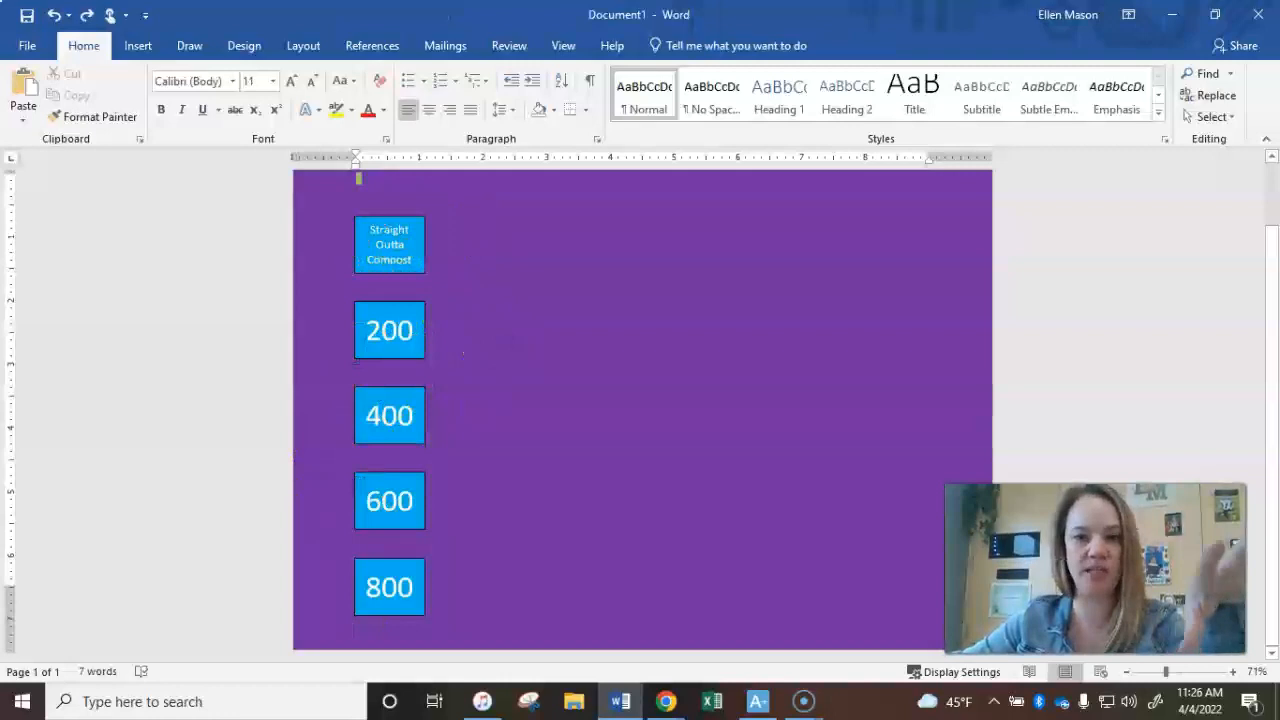
click(409, 361)
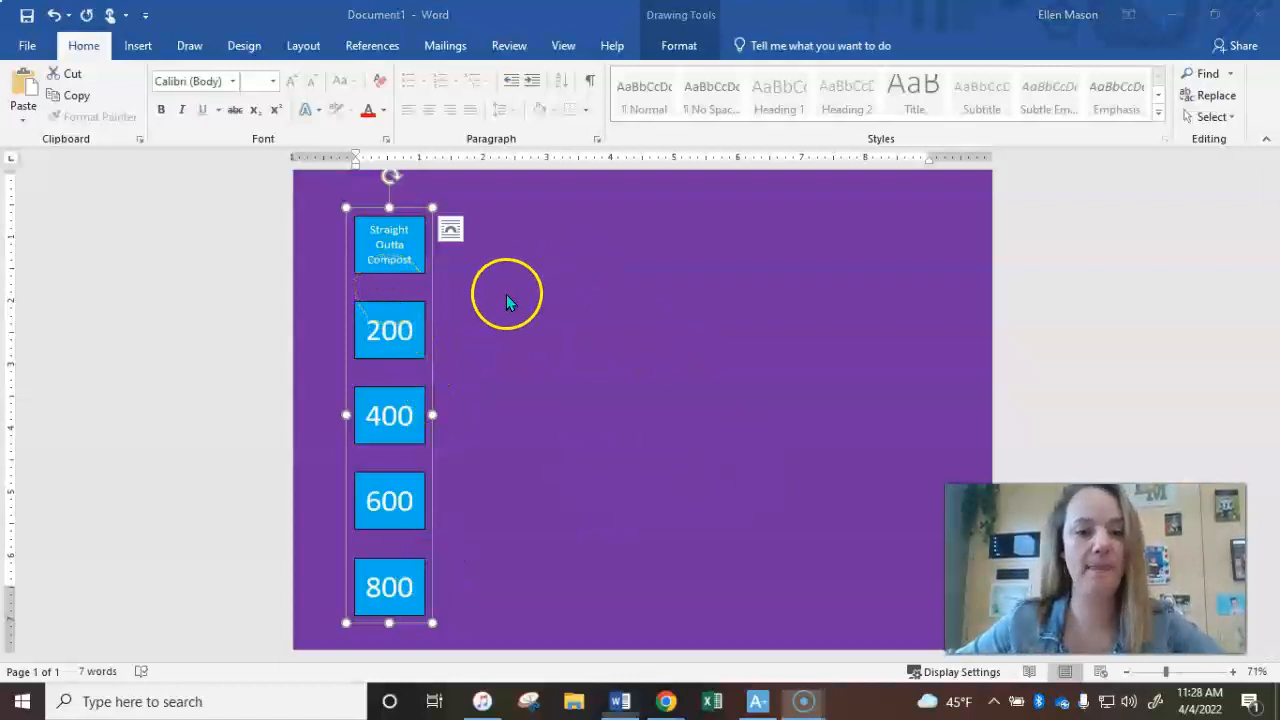
click(508, 350)
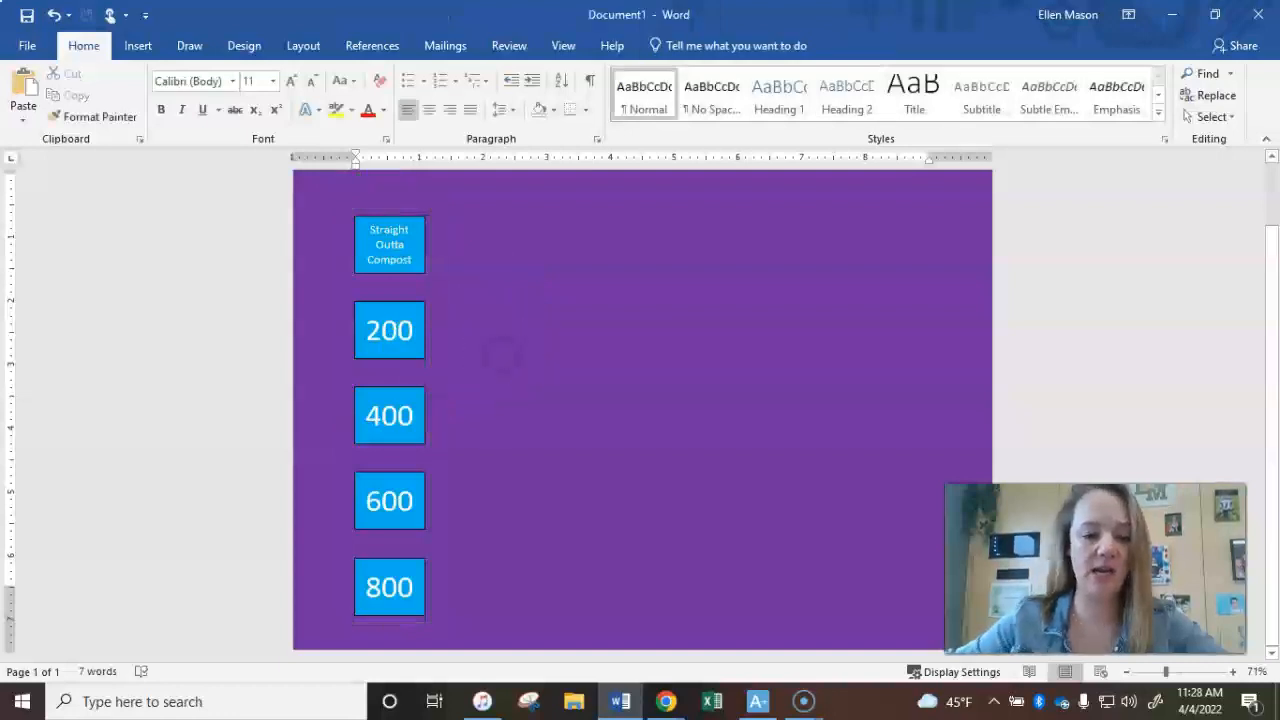
- Paste a copy of the grouped column and move it to the right edge of the page
key(ctrl+v)
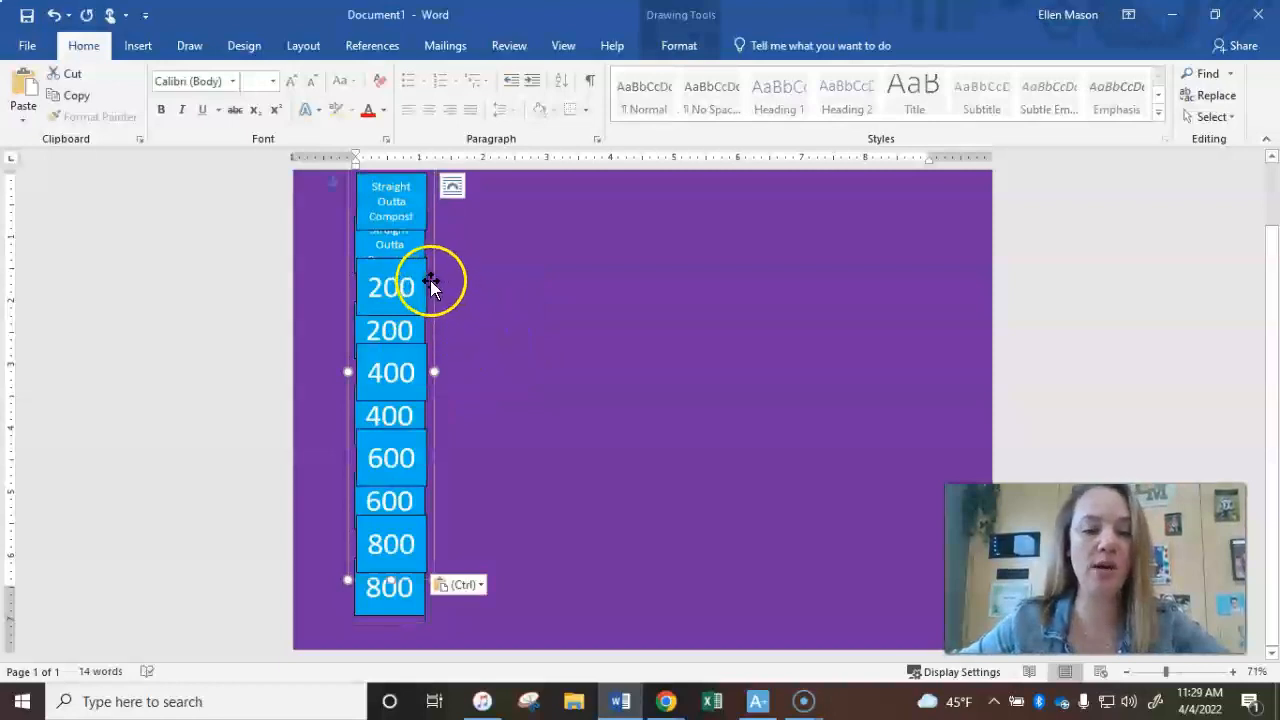
click(669, 329)
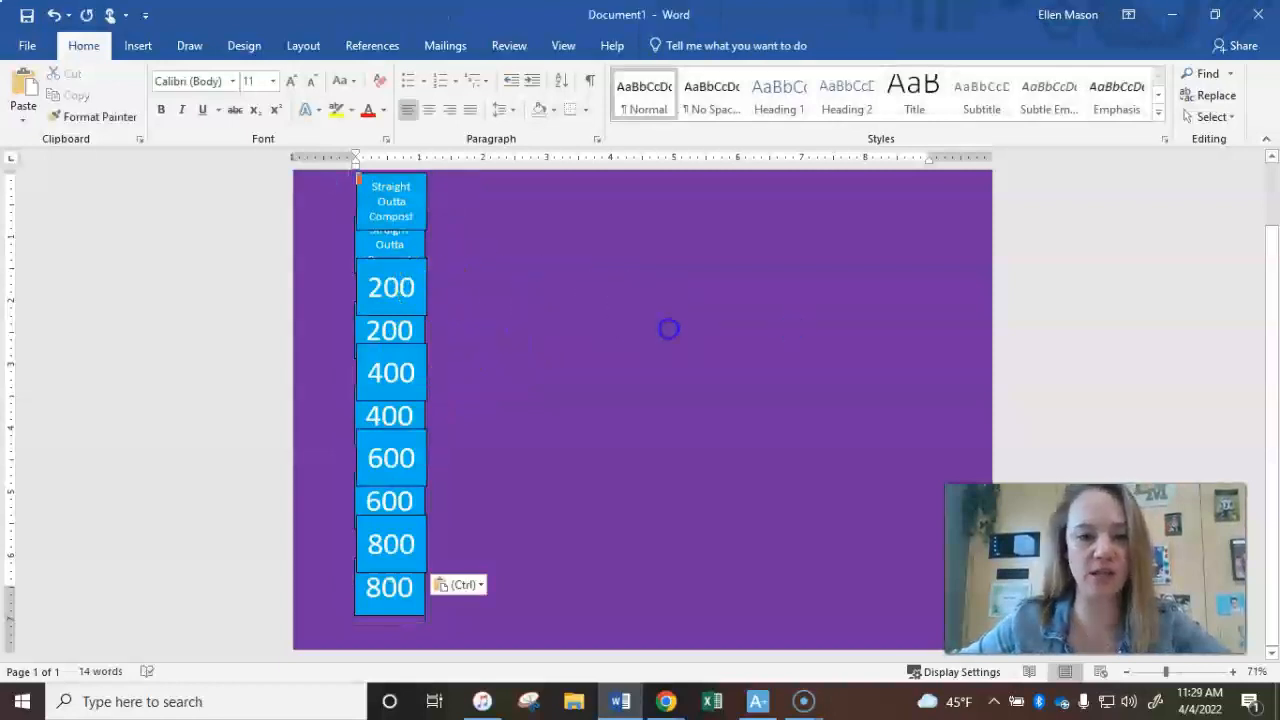
click(412, 295)
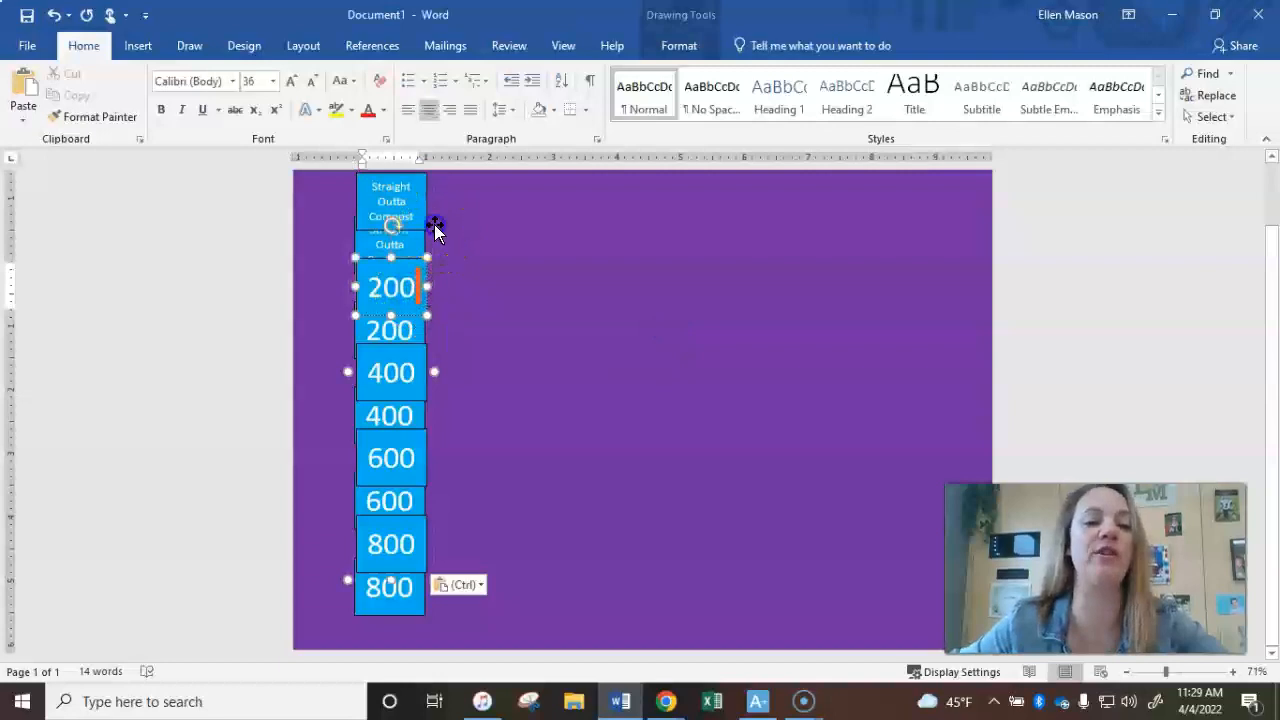
drag(434, 226, 530, 249)
drag(808, 275, 947, 263)
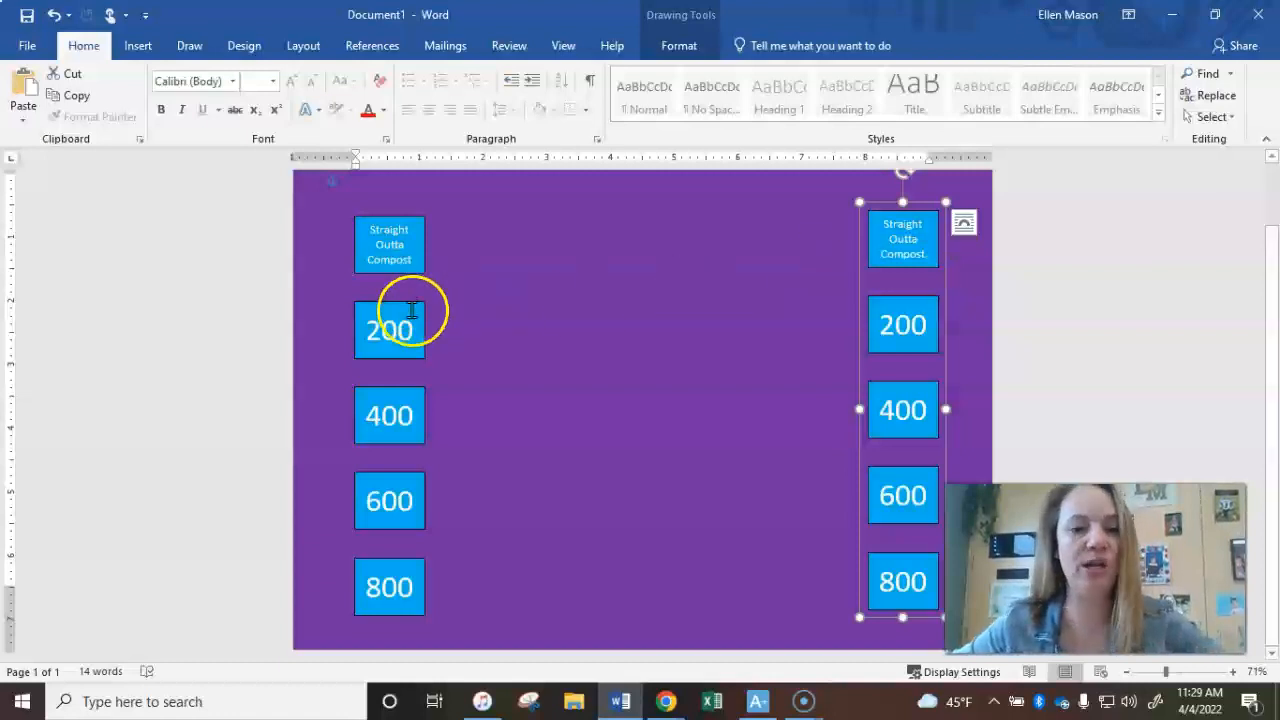
click(591, 409)
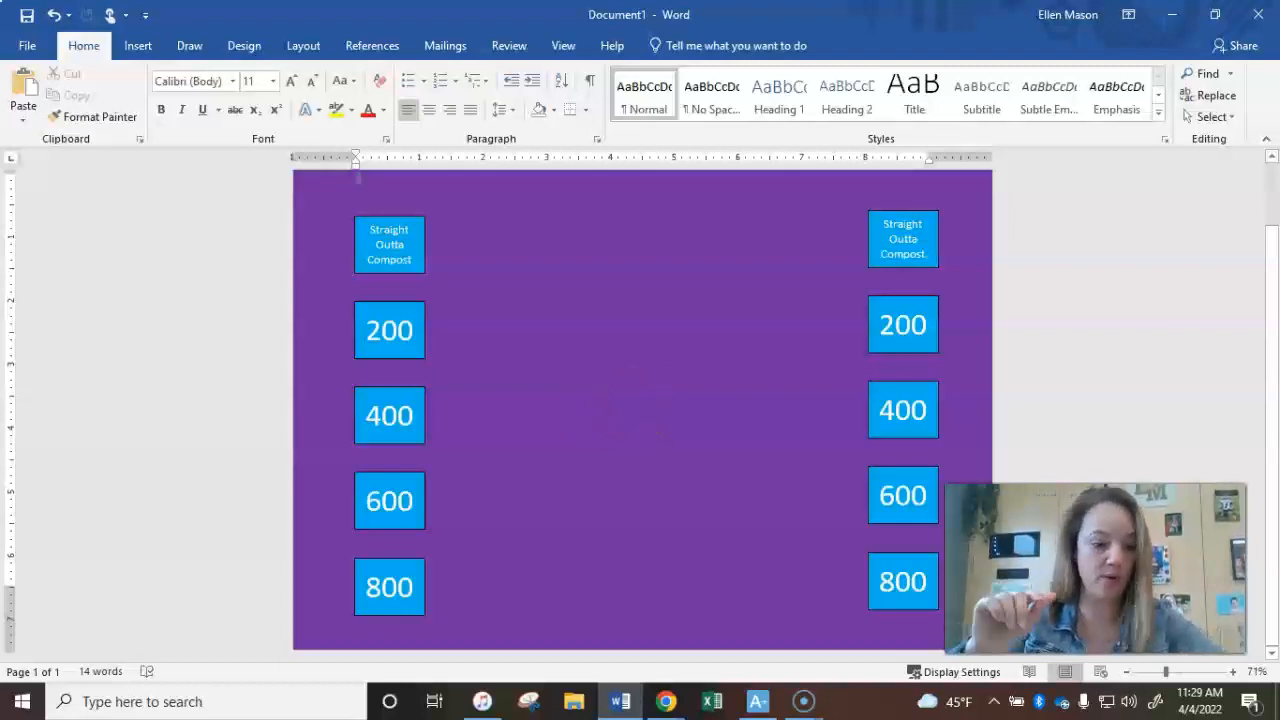
- Paste three more copies of the grouped column and spread them as separate columns across the page
key(ctrl+v)
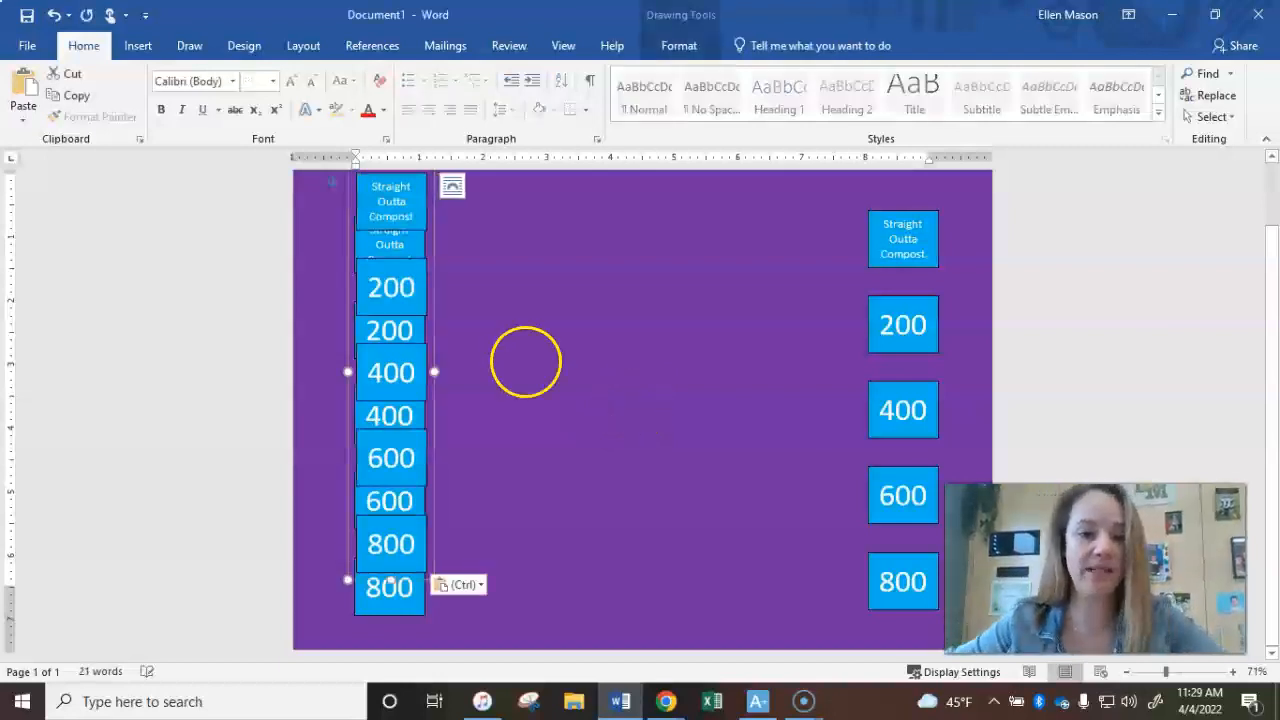
drag(434, 252, 811, 300)
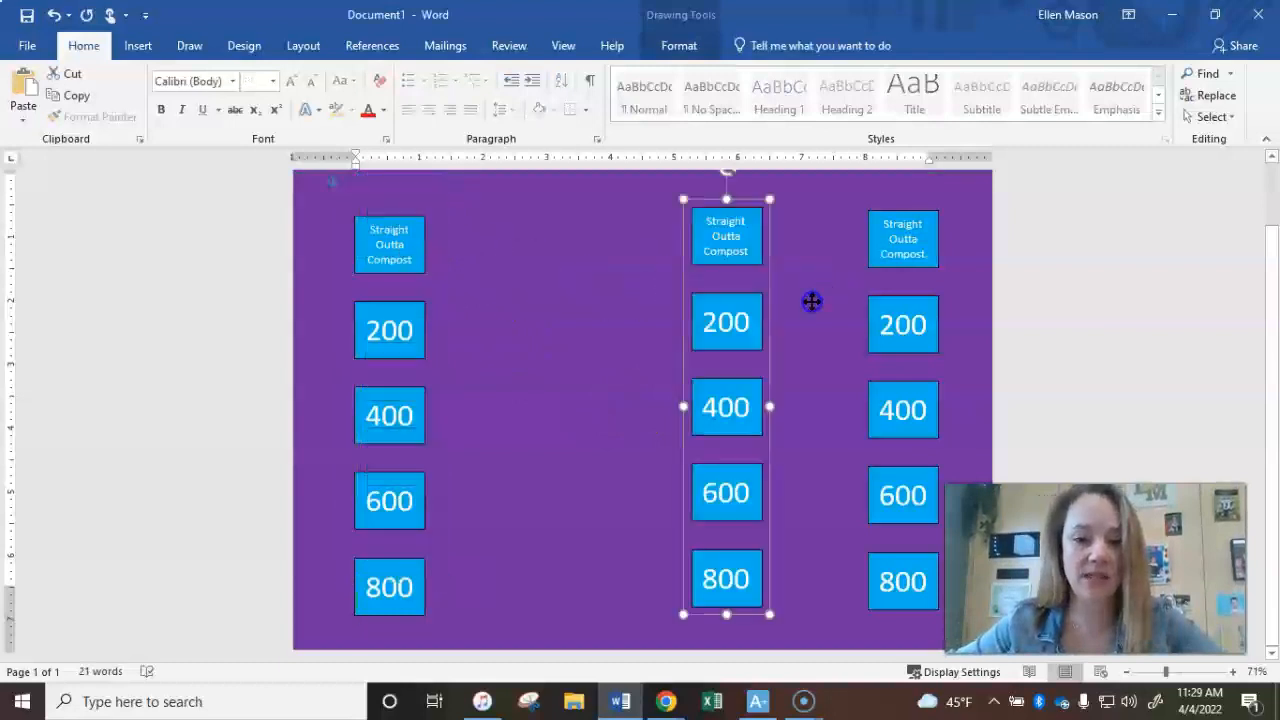
click(573, 317)
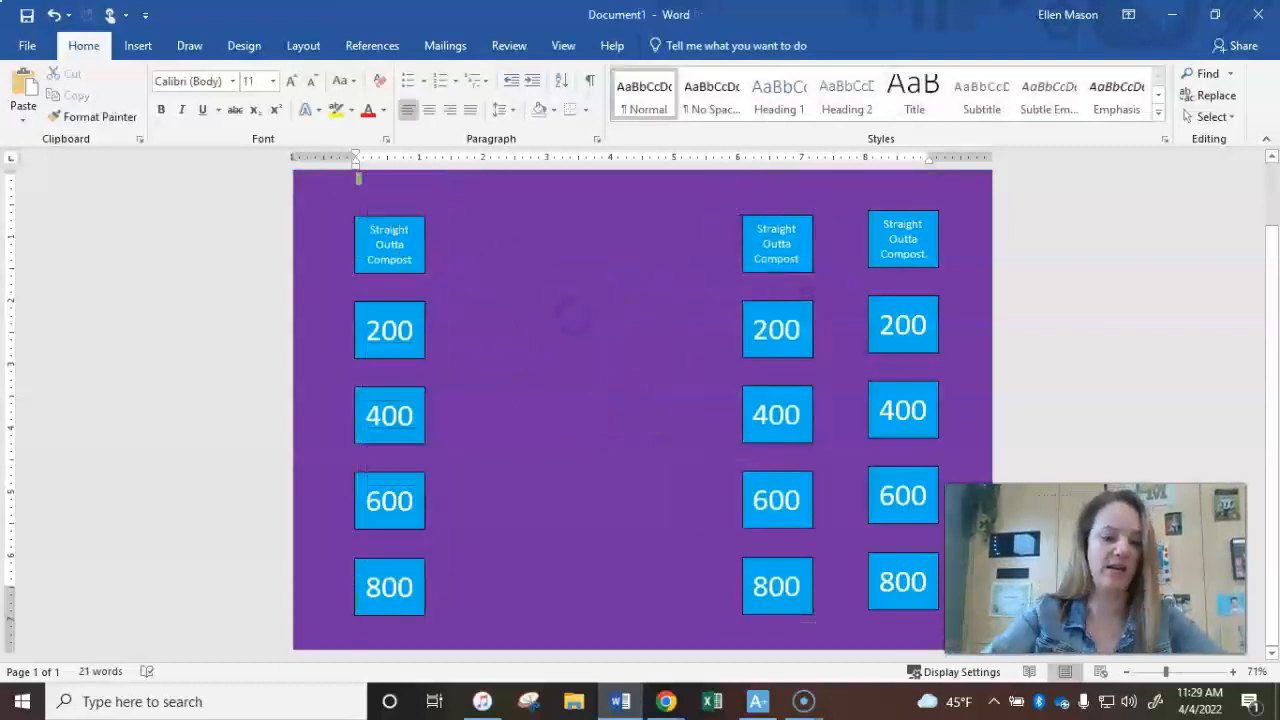
key(ctrl+v)
drag(430, 287, 738, 319)
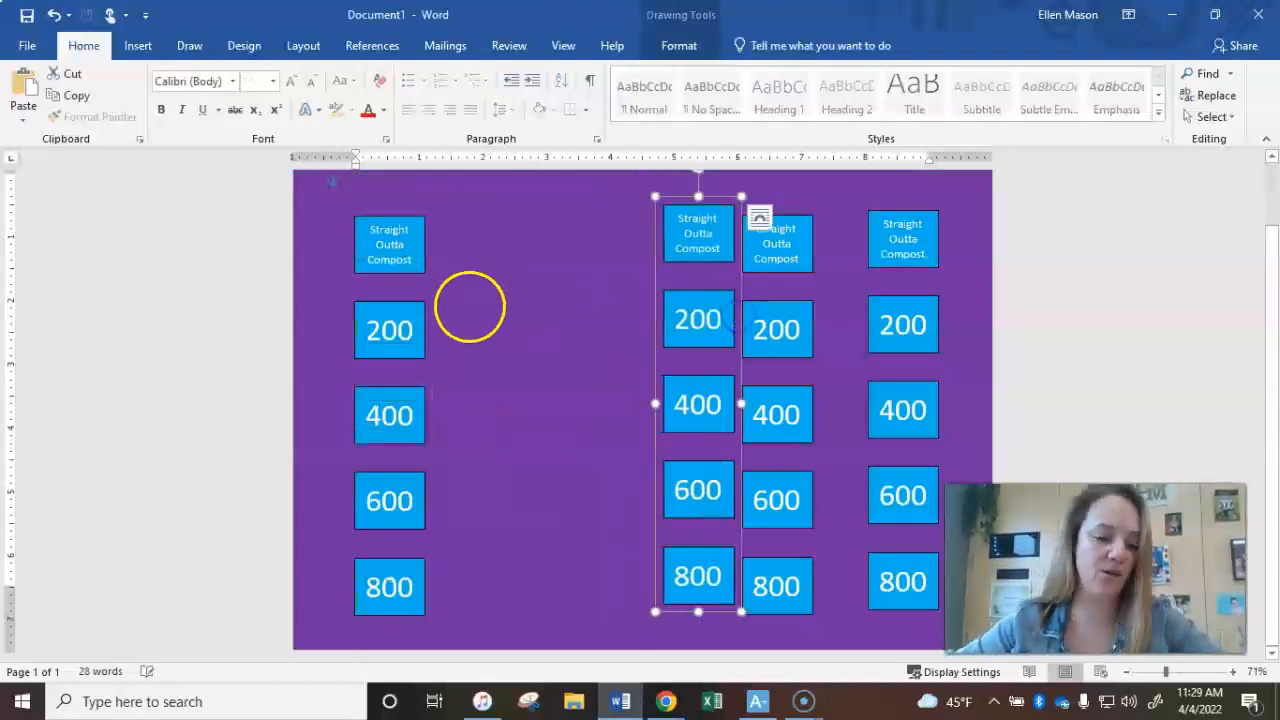
key(ctrl+v)
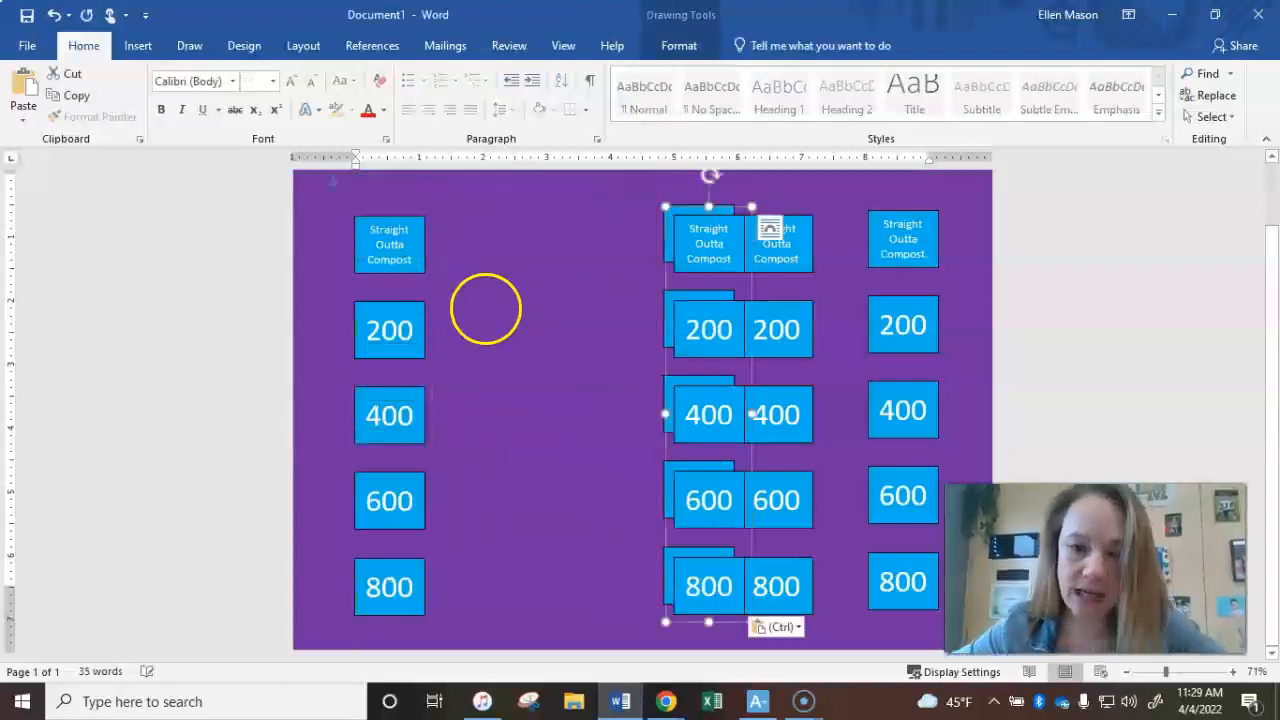
drag(697, 282, 540, 280)
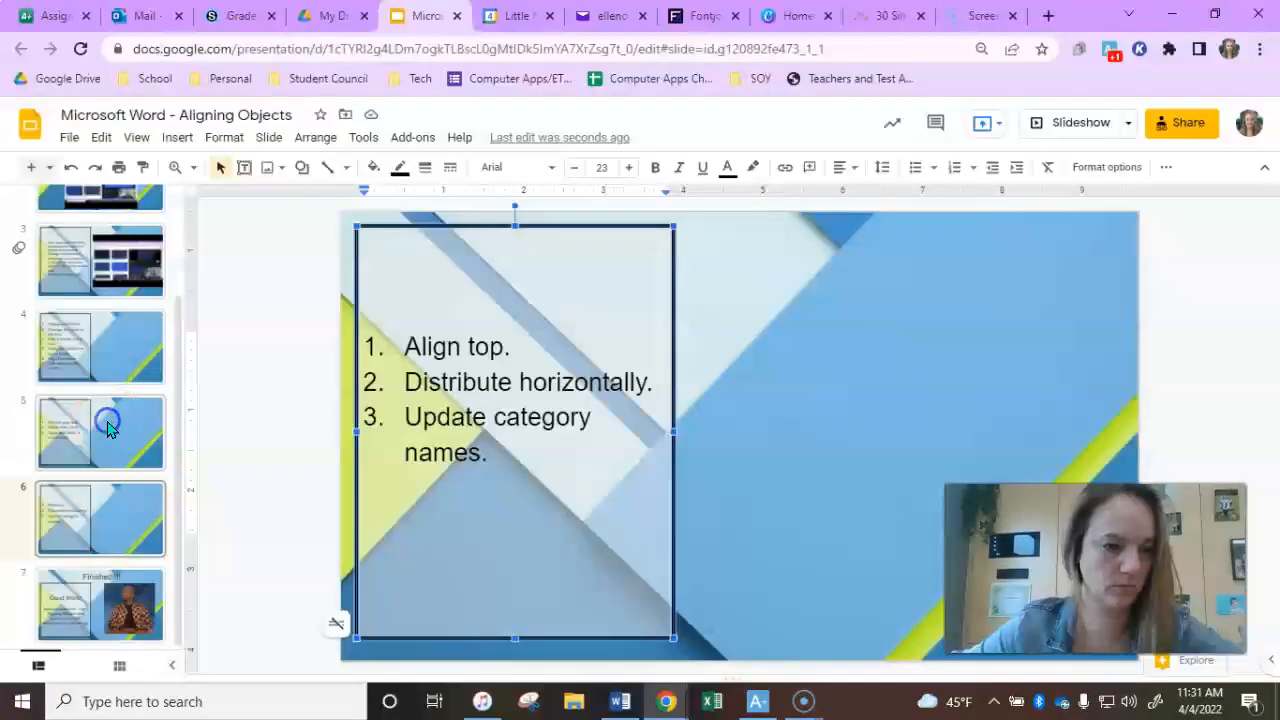
- Switch to the Google Slides lesson to review the next instruction
click(108, 428)
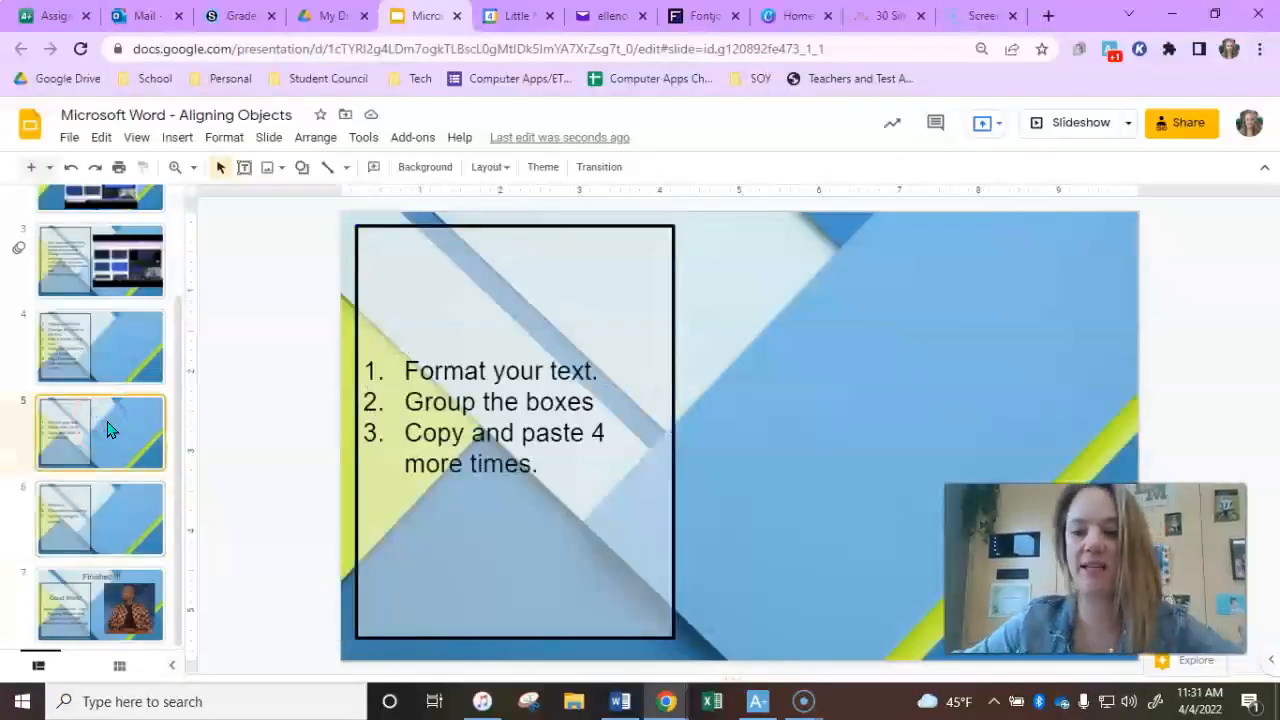